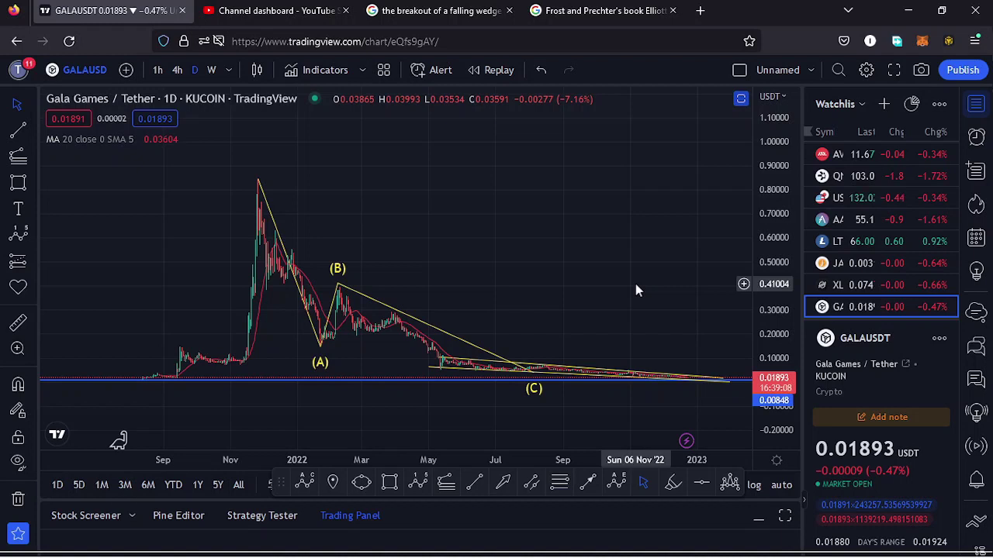
Hide the watchlist and draw an Elliott impulse wave from the August 2021 low through the November 2021 peak and June 2022, projecting waves 3 to 5.
{"action": "left_click", "coordinate": [977, 107]}
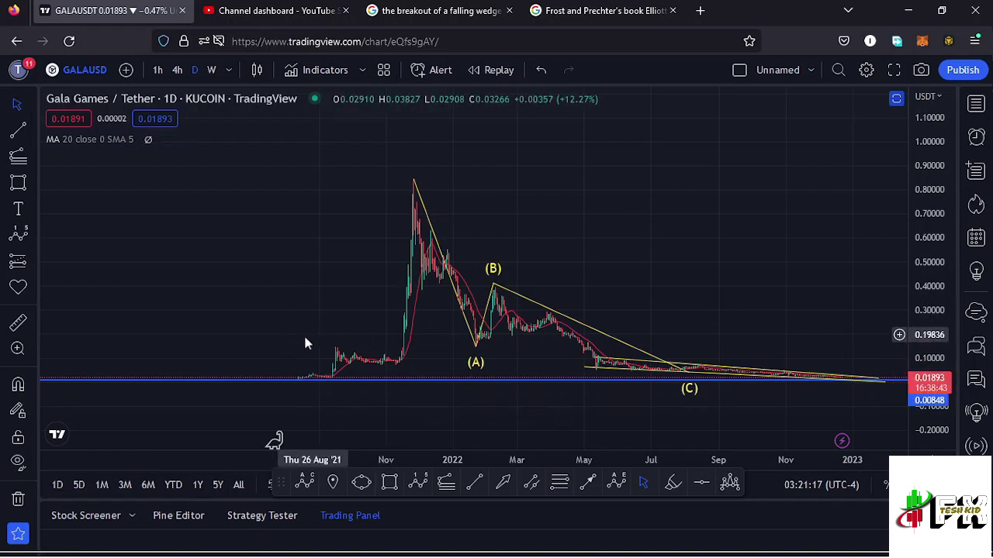
{"action": "left_click", "coordinate": [413, 184]}
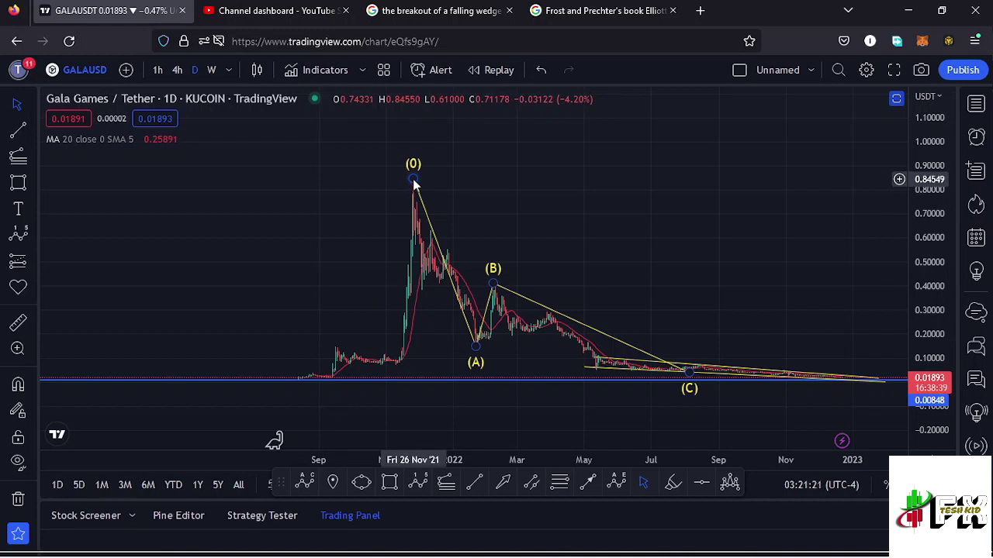
{"action": "left_click", "coordinate": [420, 488]}
{"action": "left_click", "coordinate": [297, 380]}
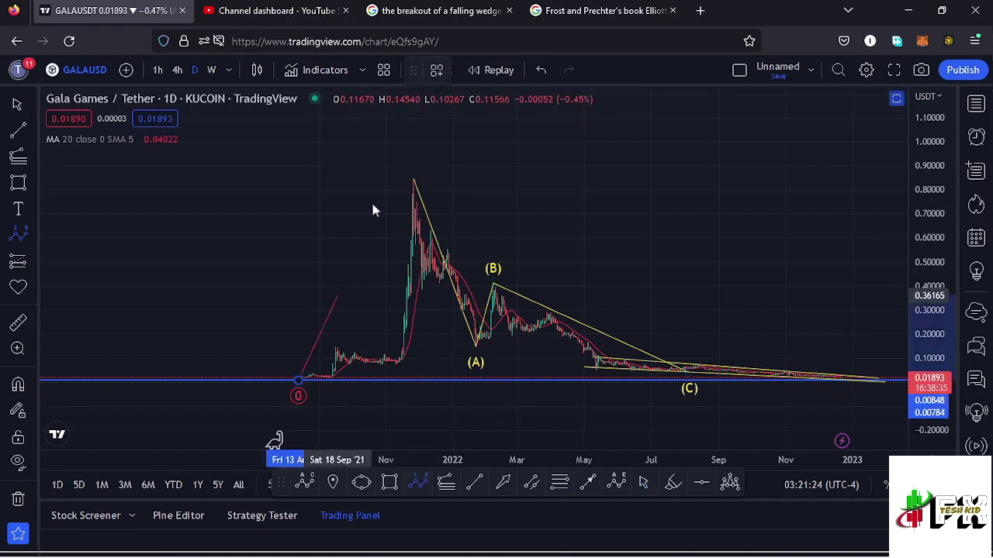
{"action": "left_click", "coordinate": [414, 177]}
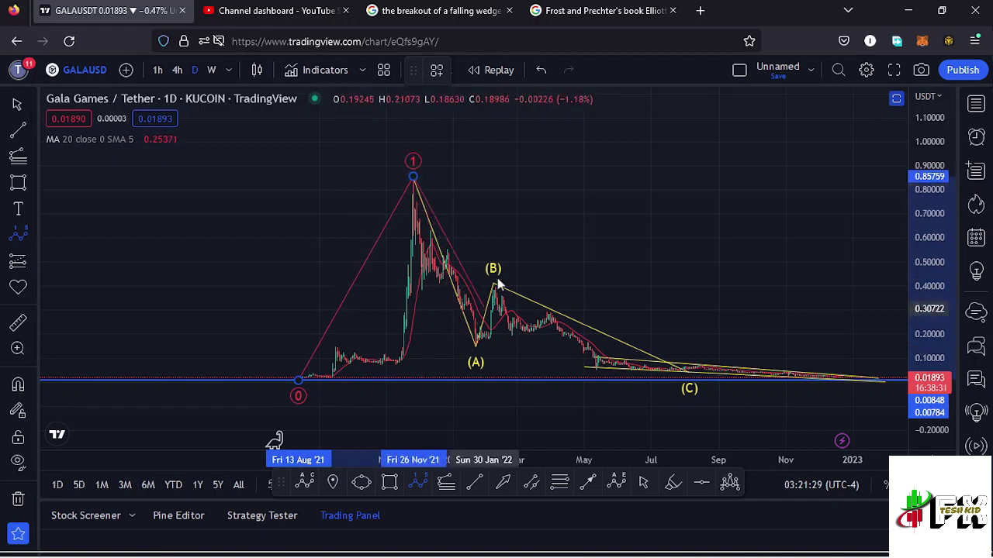
{"action": "left_click", "coordinate": [647, 375]}
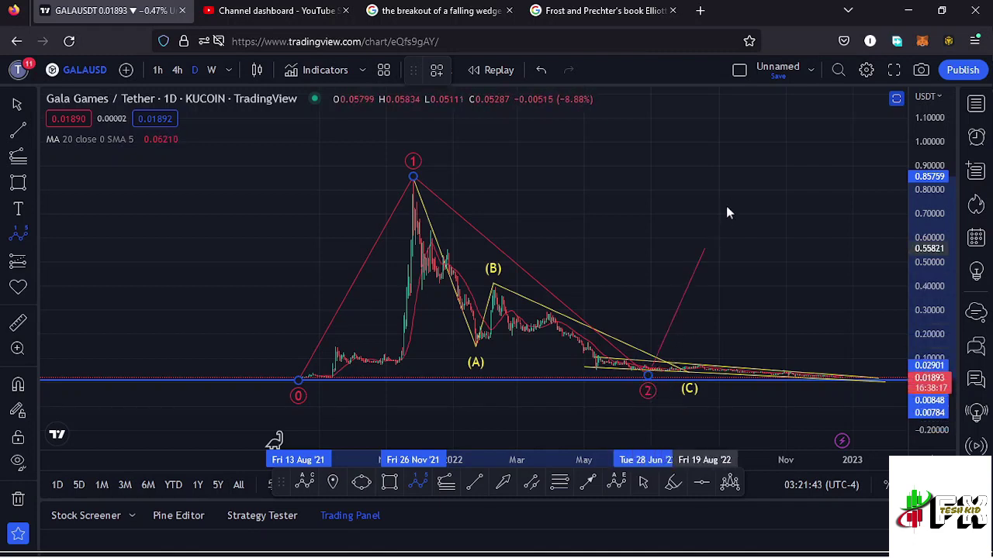
{"action": "left_click", "coordinate": [757, 106]}
{"action": "left_click", "coordinate": [811, 161]}
{"action": "left_click", "coordinate": [846, 104]}
Measure the price decline from the wave 1 peak to the late December 2022 price.
{"action": "left_click_drag", "start_coordinate": [787, 283], "coordinate": [721, 287]}
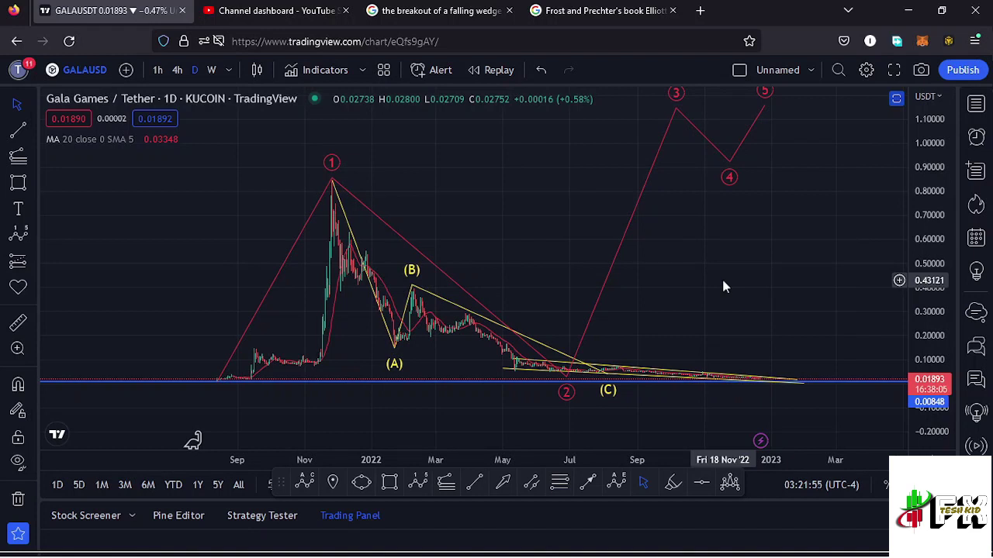
{"action": "left_click", "coordinate": [18, 321]}
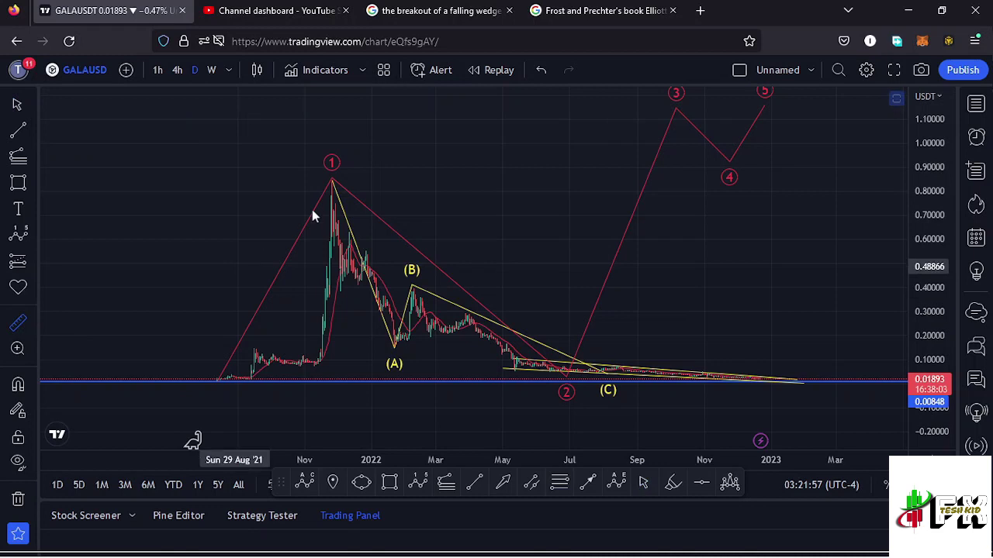
{"action": "left_click", "coordinate": [331, 179]}
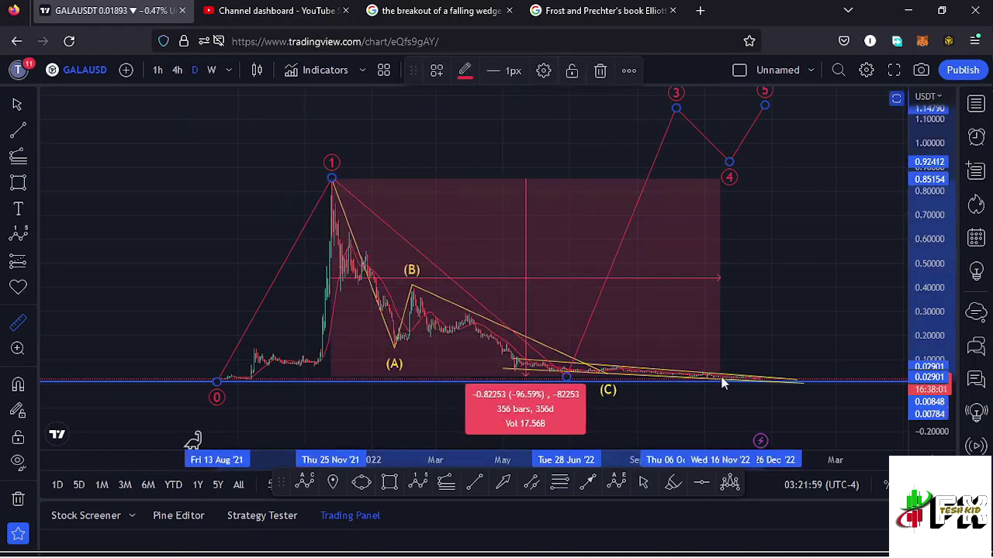
{"action": "left_click", "coordinate": [761, 377]}
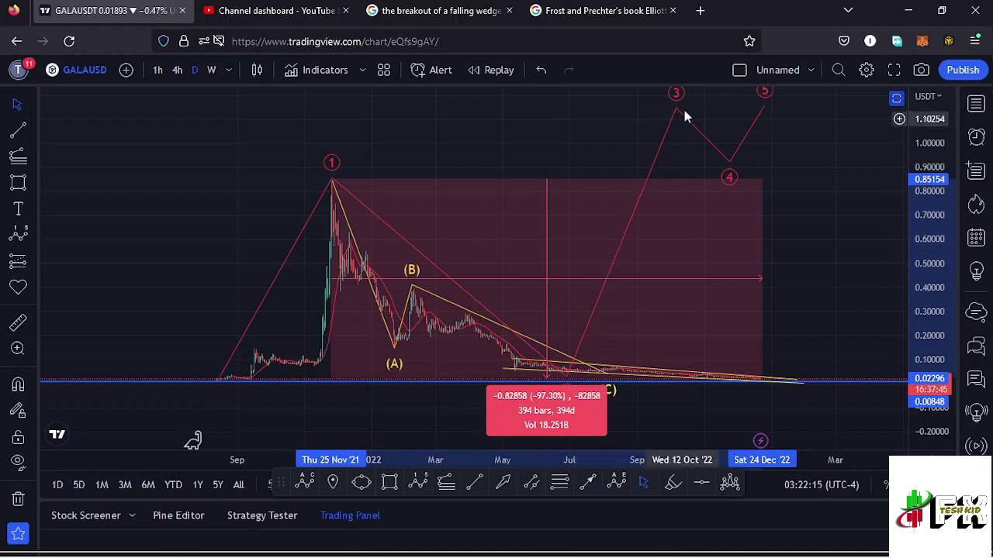
{"action": "left_click", "coordinate": [802, 275]}
Draw a trend-based Fibonacci extension from the August 2021 low to the wave 1 peak and back down to about 0.011 around April 2023.
{"action": "left_click_drag", "start_coordinate": [788, 265], "coordinate": [779, 270]}
{"action": "scroll", "coordinate": [702, 334], "scroll_direction": "down", "scroll_amount": 4}
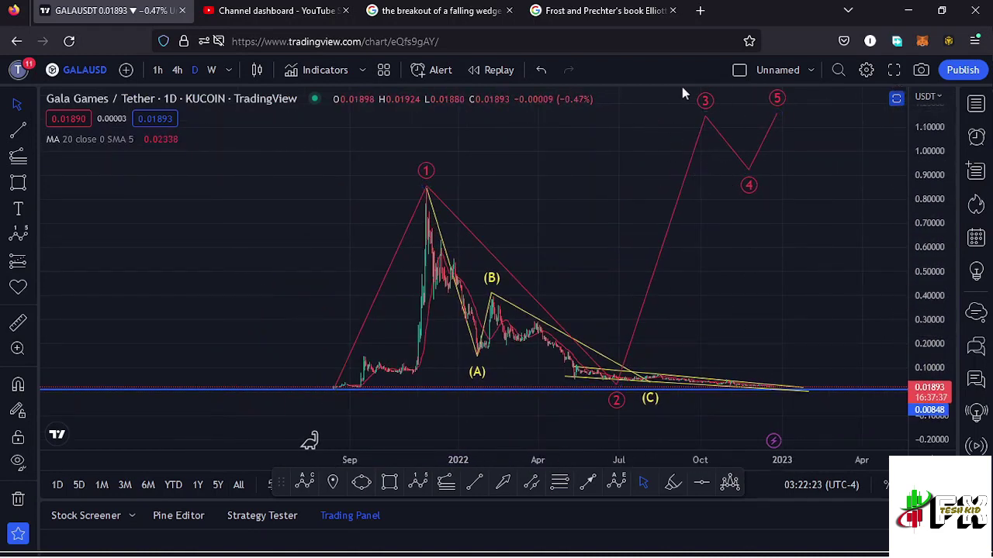
{"action": "left_click", "coordinate": [447, 487]}
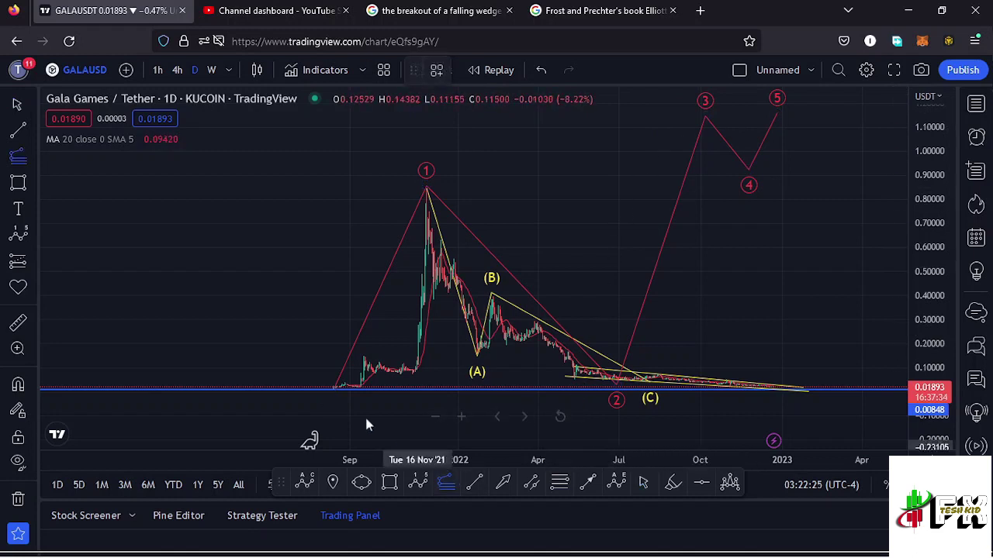
{"action": "left_click", "coordinate": [332, 388]}
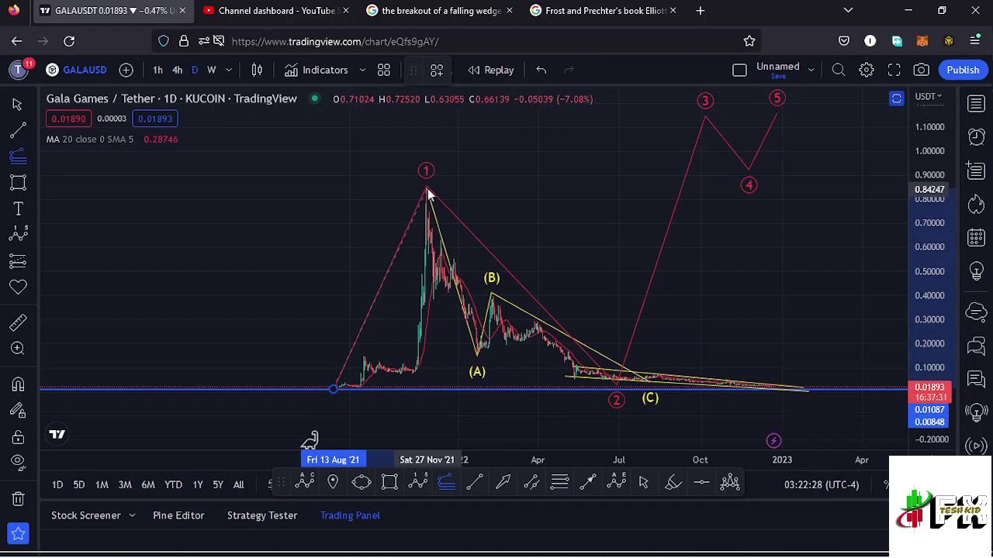
{"action": "left_click", "coordinate": [427, 190]}
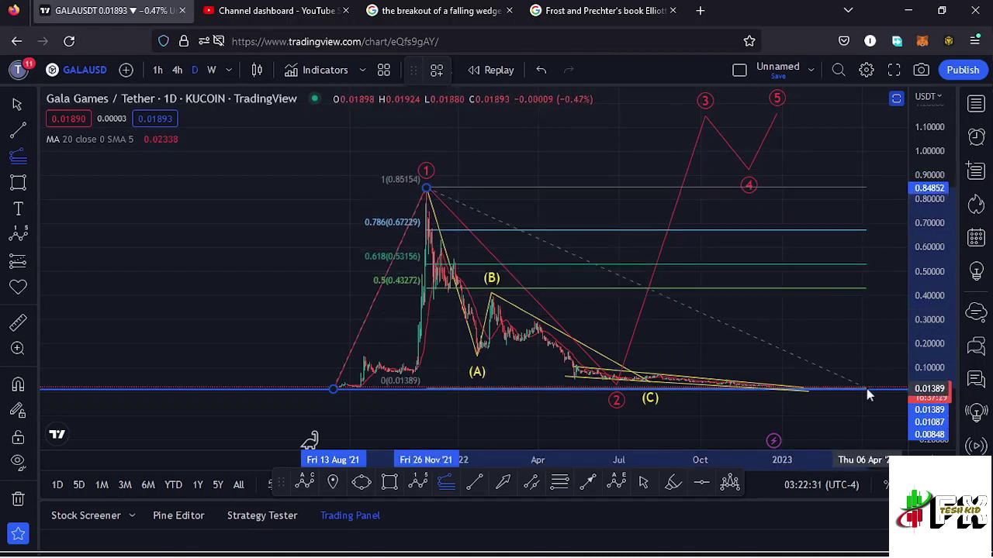
{"action": "left_click", "coordinate": [862, 388]}
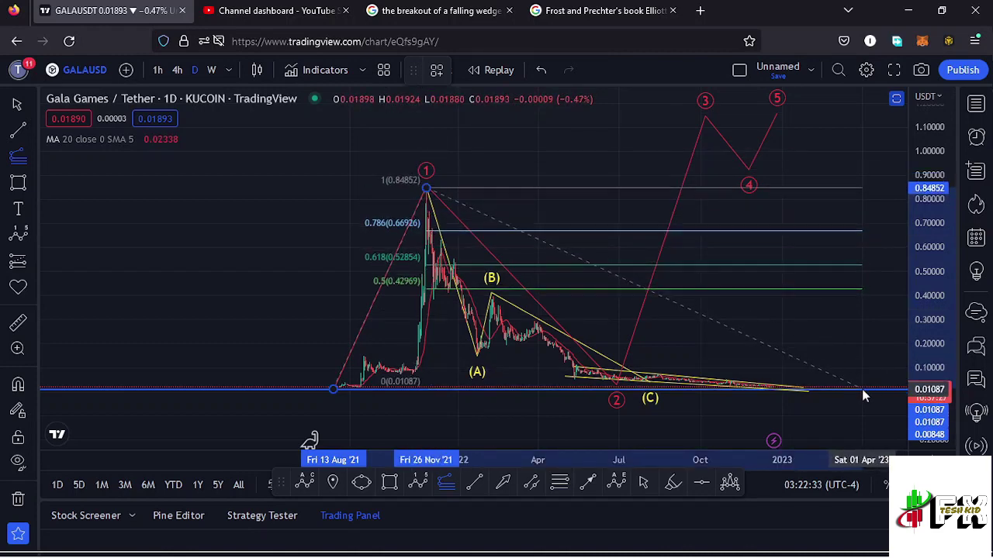
Move wave 3 to the 1.618 extension level at about 1.36, wave 4 to about 0.96 and wave 5 to about 1.41, and delete the Fibonacci extension.
{"action": "left_click_drag", "start_coordinate": [826, 354], "coordinate": [776, 369]}
{"action": "left_click_drag", "start_coordinate": [938, 213], "coordinate": [934, 250]}
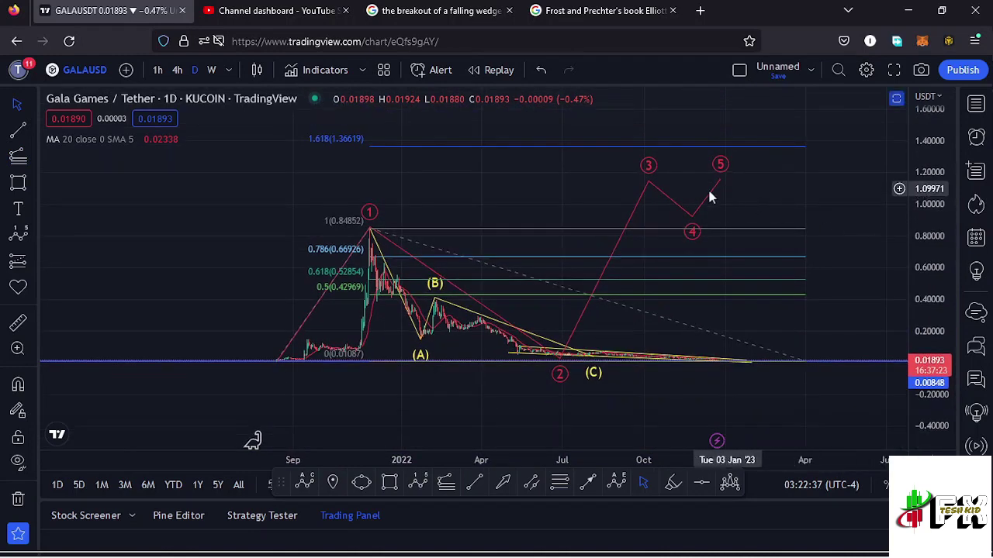
{"action": "left_click", "coordinate": [647, 184]}
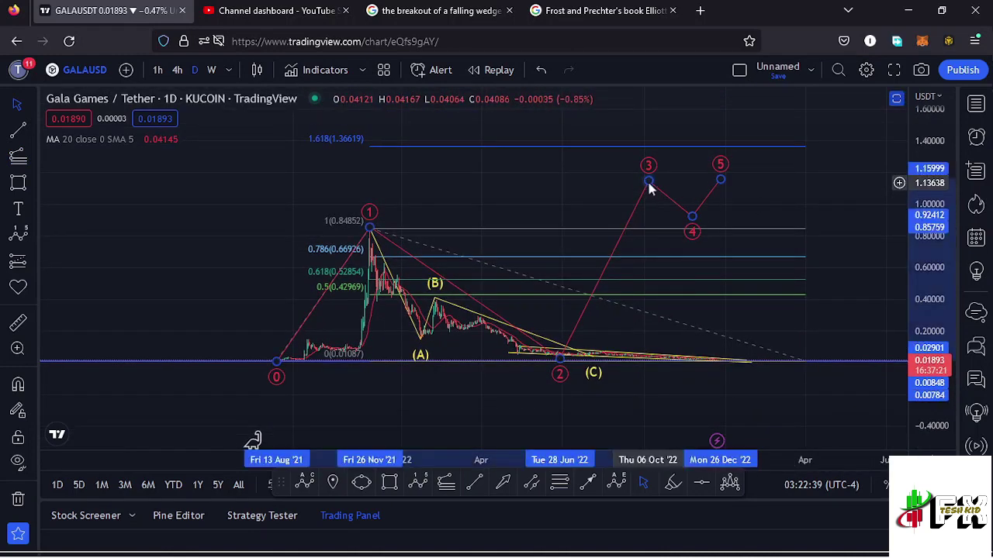
{"action": "left_click_drag", "start_coordinate": [650, 188], "coordinate": [654, 147]}
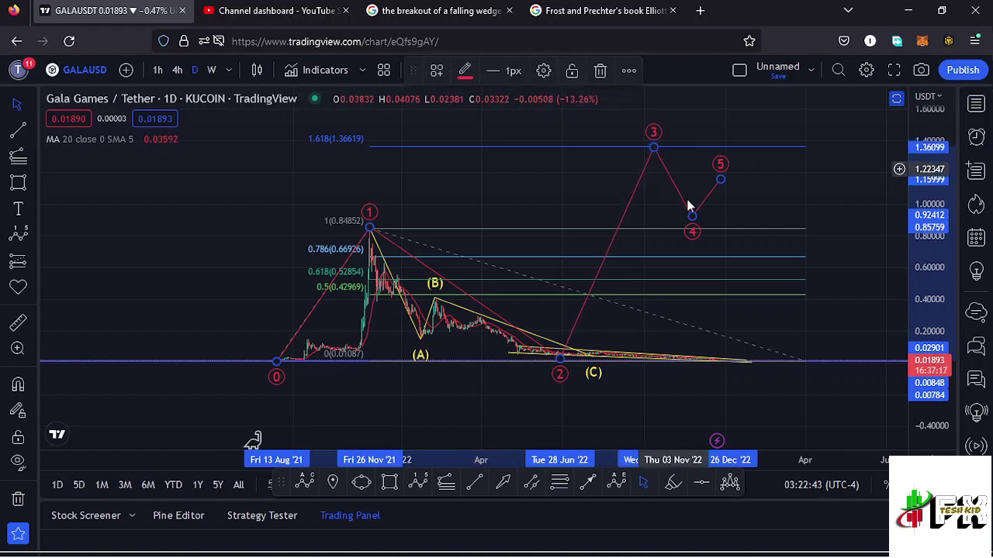
{"action": "mouse_move", "coordinate": [692, 216]}
{"action": "left_mouse_down"}
{"action": "mouse_move", "coordinate": [722, 148]}
{"action": "mouse_move", "coordinate": [749, 139]}
{"action": "left_mouse_up"}
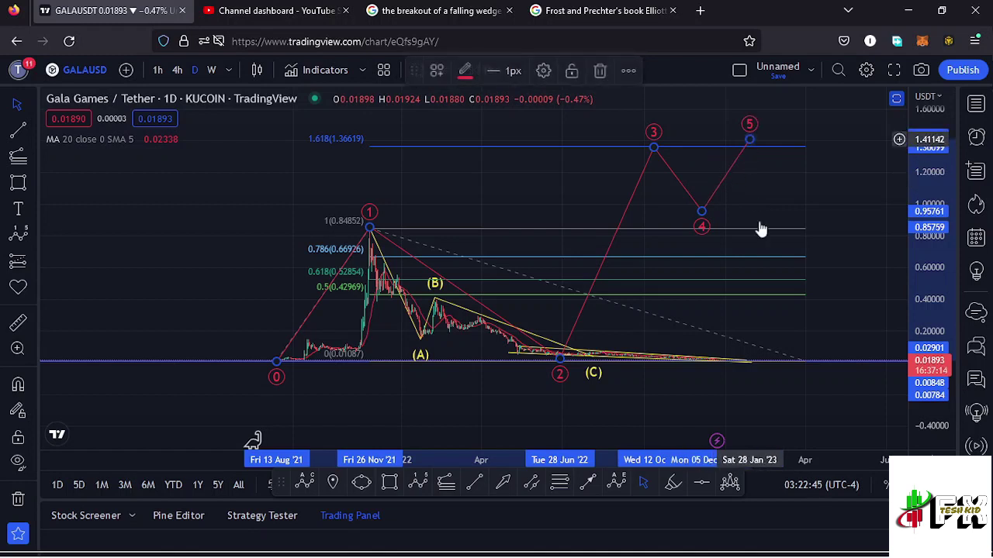
{"action": "left_click", "coordinate": [804, 362]}
{"action": "key", "text": "Delete"}
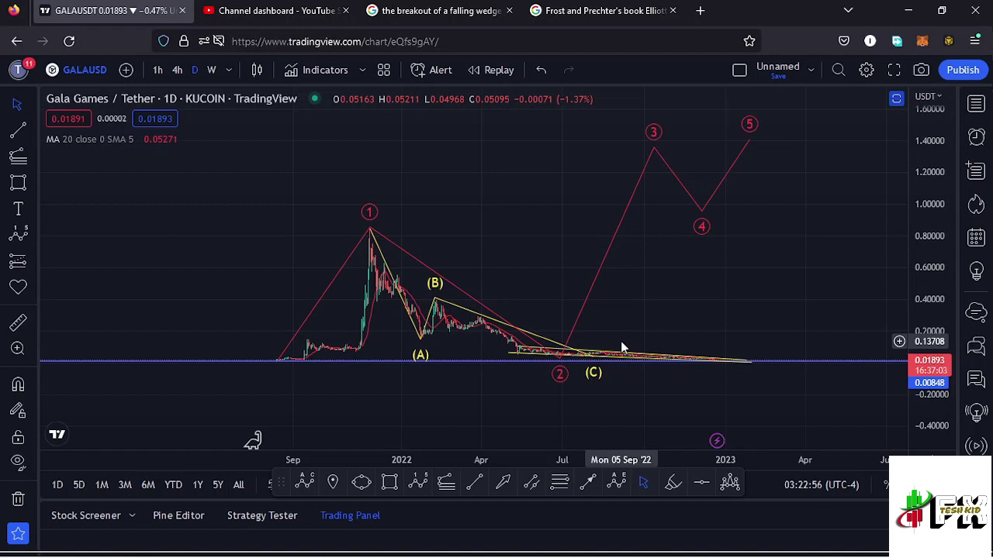
Examine the falling wedge on the daily chart and the recent price action between its two trend lines.
{"action": "left_click_drag", "start_coordinate": [675, 308], "coordinate": [681, 240]}
{"action": "scroll", "coordinate": [933, 304], "scroll_direction": "up", "scroll_amount": 3}
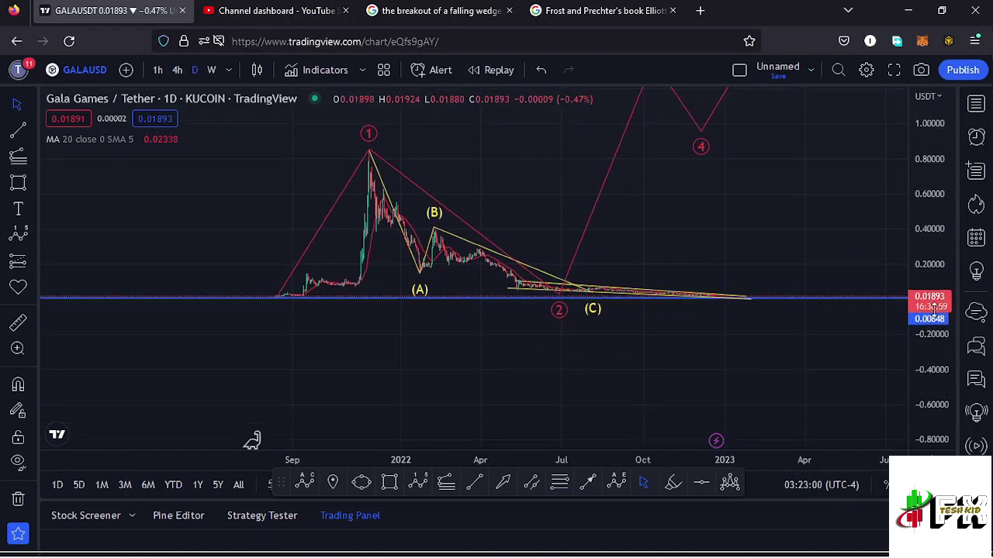
{"action": "left_click_drag", "start_coordinate": [936, 310], "coordinate": [924, 316]}
{"action": "scroll", "coordinate": [878, 320], "scroll_direction": "up", "scroll_amount": 3}
{"action": "left_click_drag", "start_coordinate": [753, 304], "coordinate": [781, 225]}
{"action": "left_click_drag", "start_coordinate": [925, 288], "coordinate": [928, 282]}
{"action": "scroll", "coordinate": [869, 288], "scroll_direction": "up", "scroll_amount": 3}
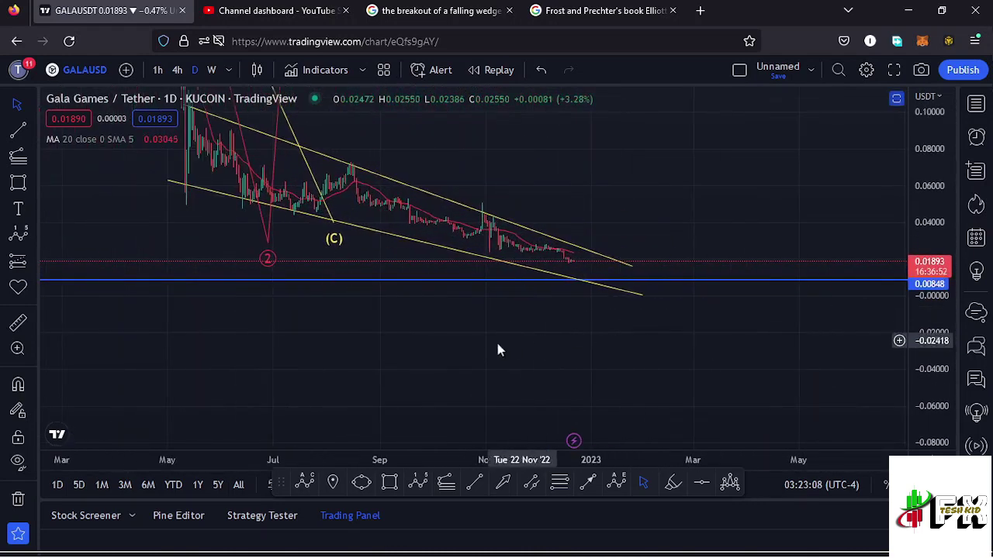
{"action": "left_click_drag", "start_coordinate": [488, 349], "coordinate": [663, 415]}
{"action": "scroll", "coordinate": [547, 395], "scroll_direction": "up", "scroll_amount": 2}
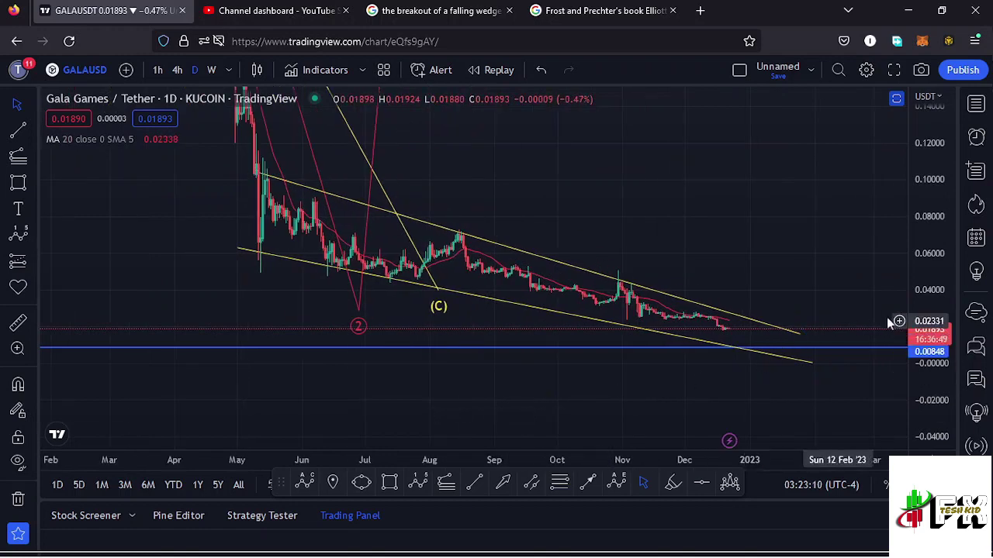
{"action": "left_click_drag", "start_coordinate": [920, 334], "coordinate": [923, 353]}
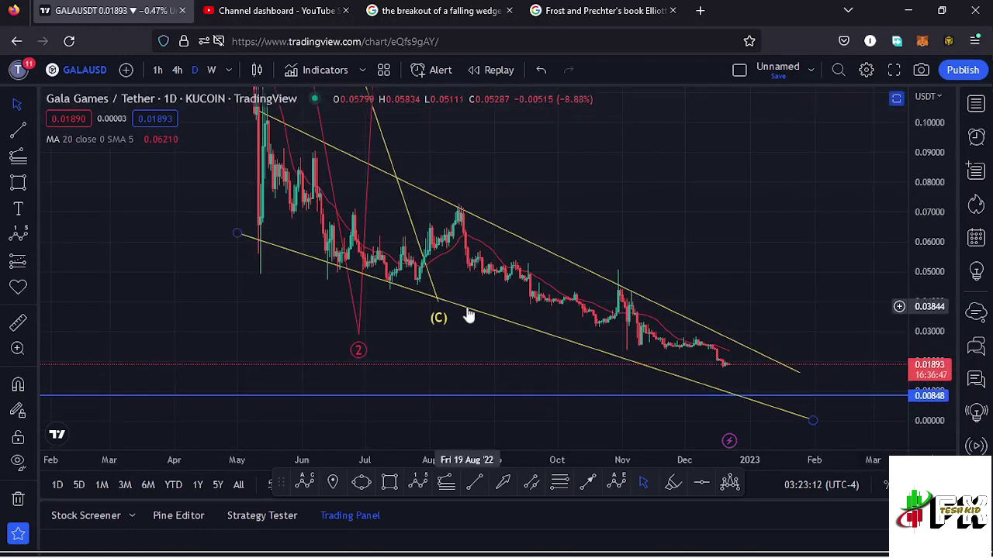
{"action": "scroll", "coordinate": [627, 283], "scroll_direction": "up", "scroll_amount": 1}
{"action": "left_click_drag", "start_coordinate": [654, 282], "coordinate": [701, 281]}
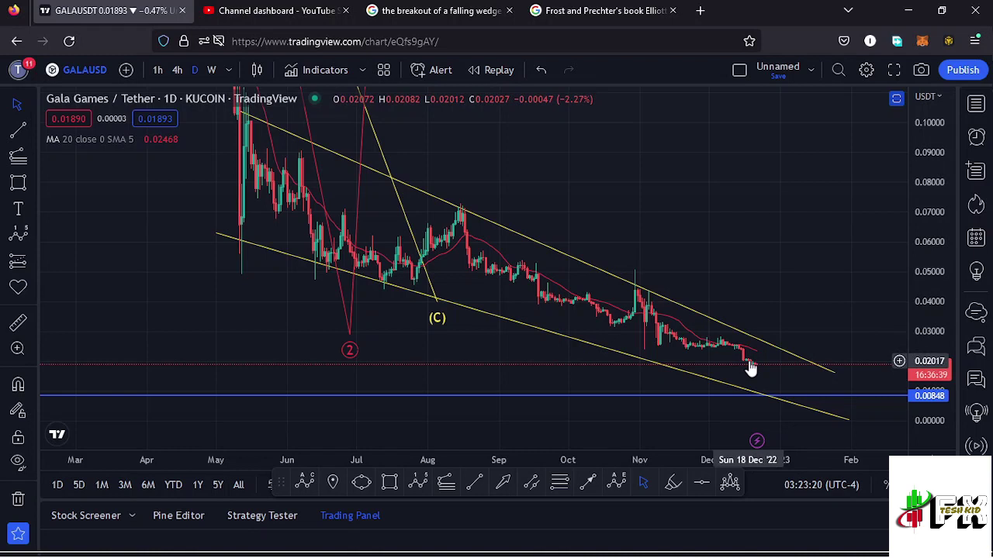
Draw three arrows projecting a wedge breakout from the latest candle up to about 0.032, a retest near 0.024, and a rally to about 0.061.
{"action": "left_click", "coordinate": [592, 488]}
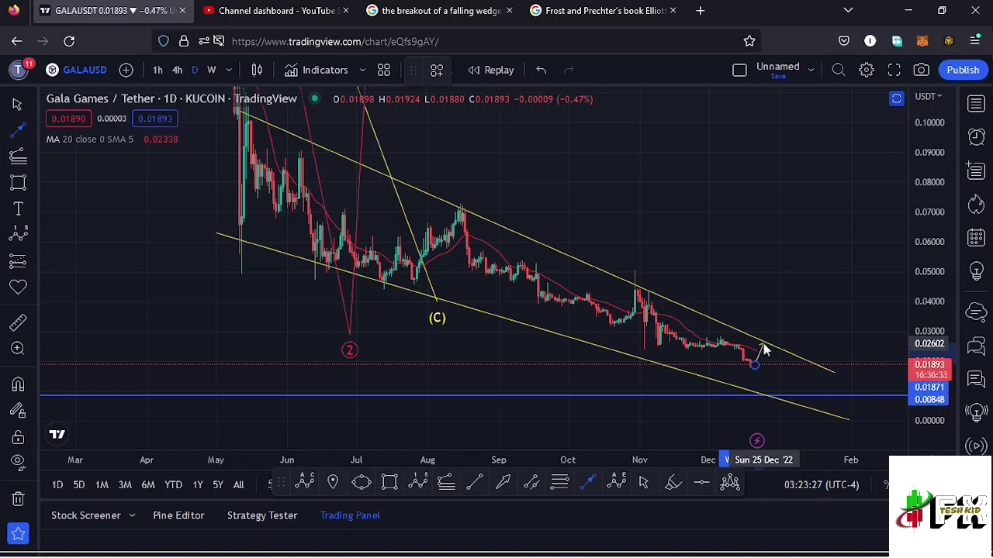
{"action": "left_click_drag", "start_coordinate": [766, 342], "coordinate": [770, 325]}
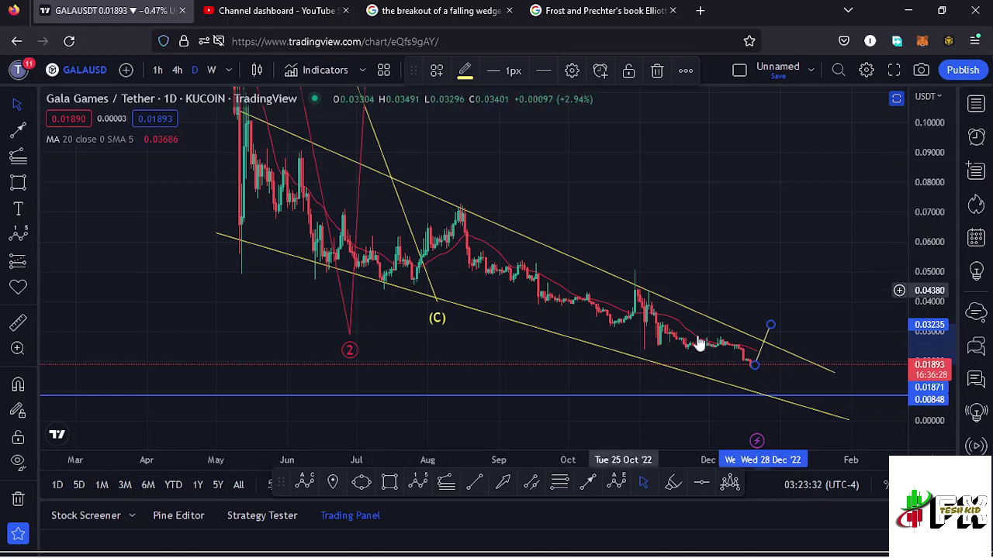
{"action": "left_click", "coordinate": [588, 482]}
{"action": "left_click", "coordinate": [770, 323]}
{"action": "left_click", "coordinate": [784, 348]}
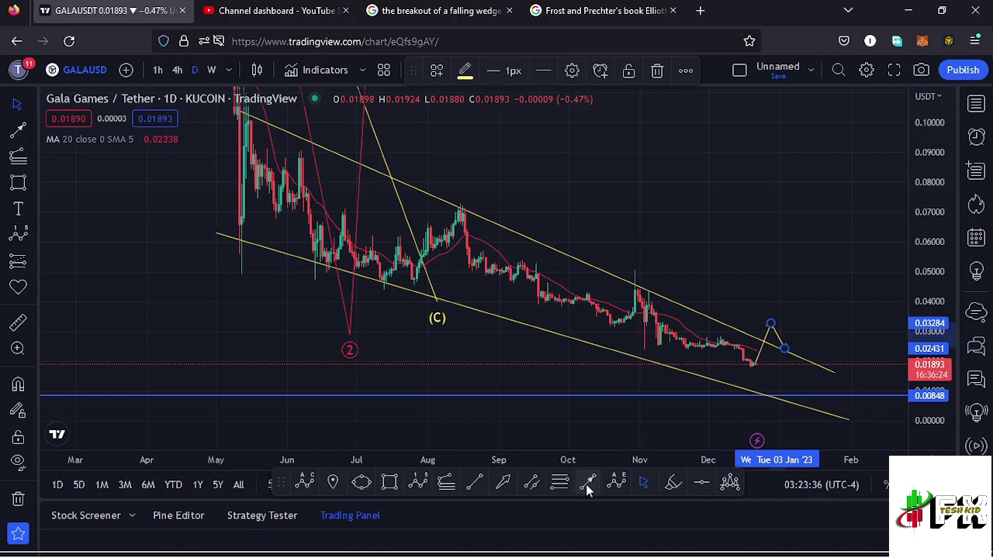
{"action": "left_click", "coordinate": [588, 481]}
{"action": "left_click", "coordinate": [784, 345]}
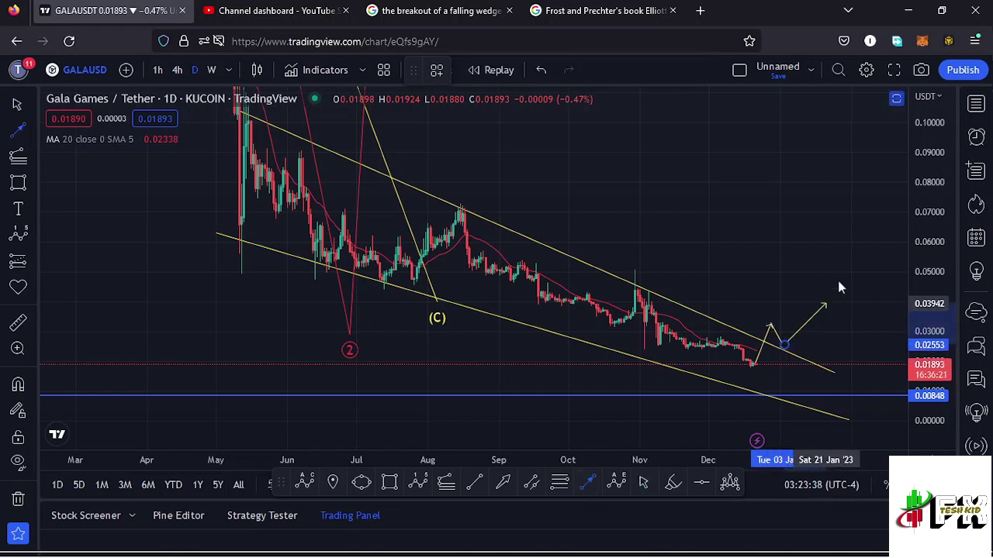
{"action": "double_click", "coordinate": [856, 241]}
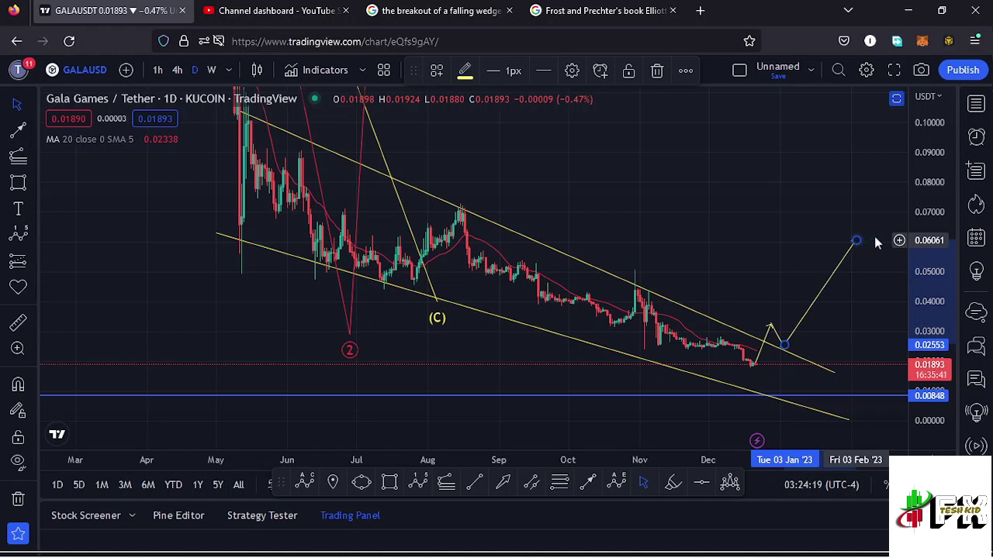
Switch the chart to the 4-hour timeframe and examine the price action from the blue channel to the December low.
{"action": "left_click_drag", "start_coordinate": [927, 223], "coordinate": [927, 234]}
{"action": "scroll", "coordinate": [928, 234], "scroll_direction": "down", "scroll_amount": 8}
{"action": "scroll", "coordinate": [617, 242], "scroll_direction": "down", "scroll_amount": 3}
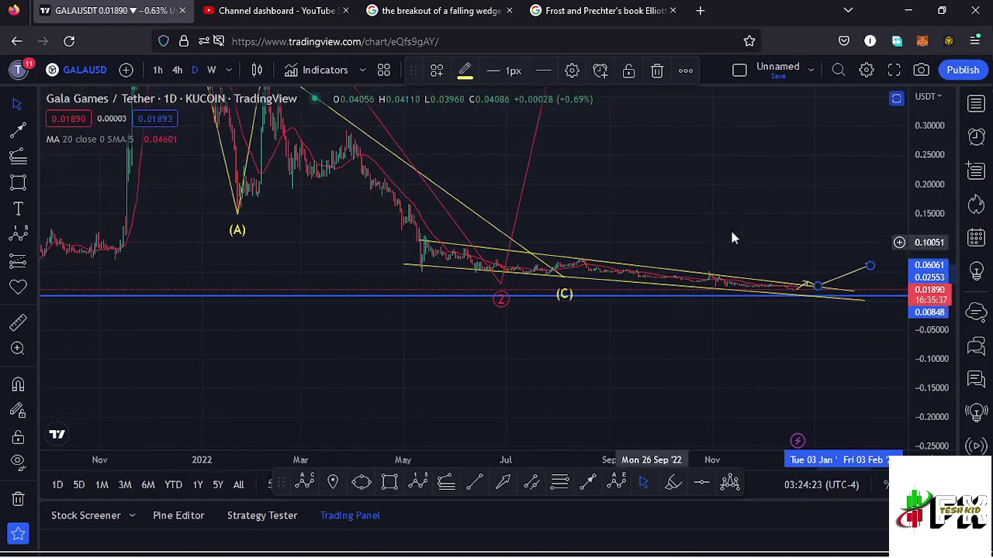
{"action": "left_click_drag", "start_coordinate": [928, 336], "coordinate": [900, 93]}
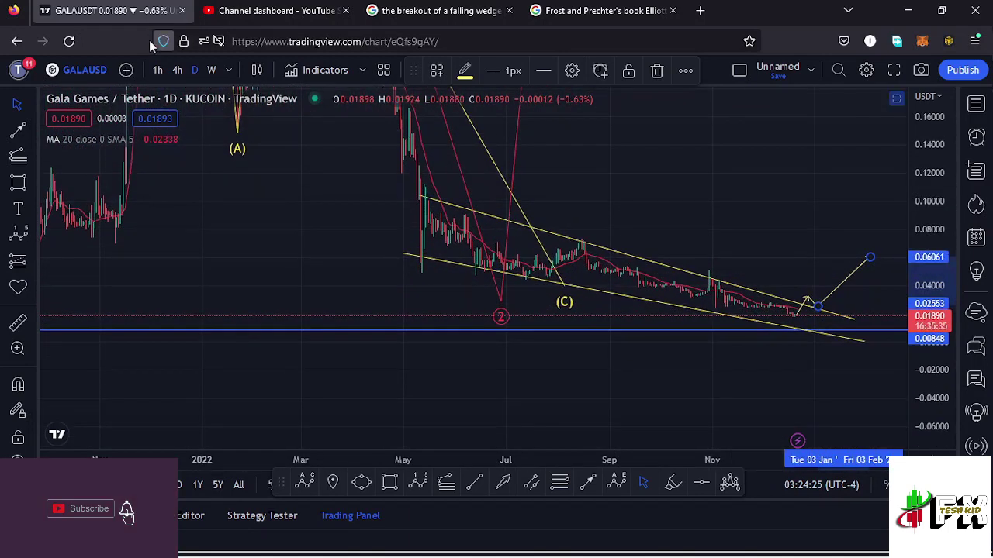
{"action": "left_click", "coordinate": [180, 70]}
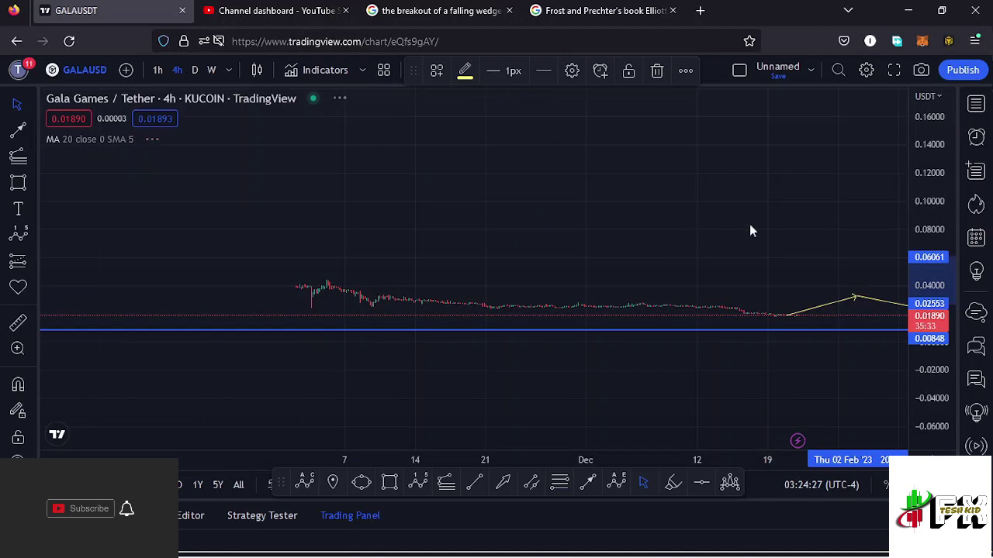
{"action": "left_click_drag", "start_coordinate": [928, 419], "coordinate": [930, 318]}
{"action": "left_click_drag", "start_coordinate": [790, 326], "coordinate": [781, 196]}
{"action": "left_click_drag", "start_coordinate": [909, 233], "coordinate": [929, 282]}
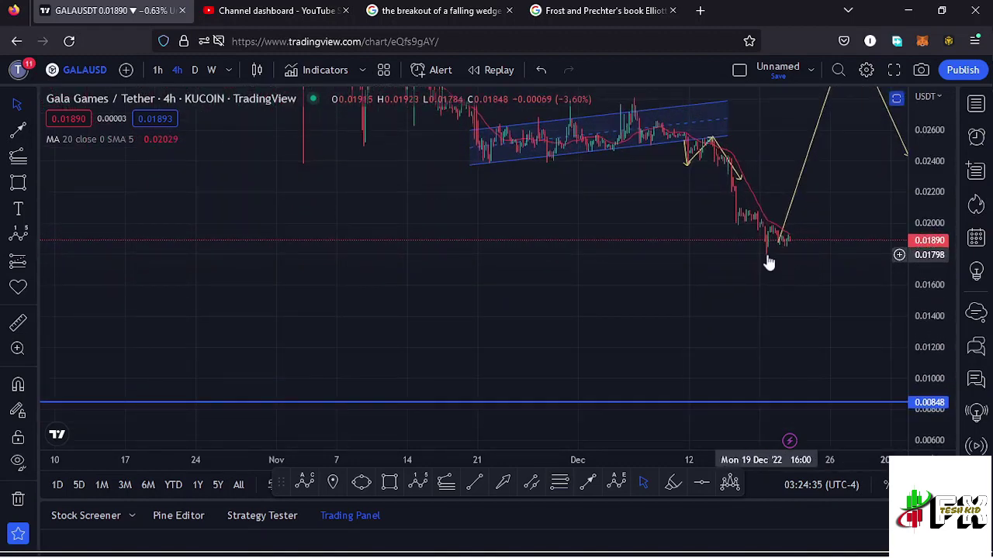
{"action": "left_click_drag", "start_coordinate": [817, 250], "coordinate": [793, 330]}
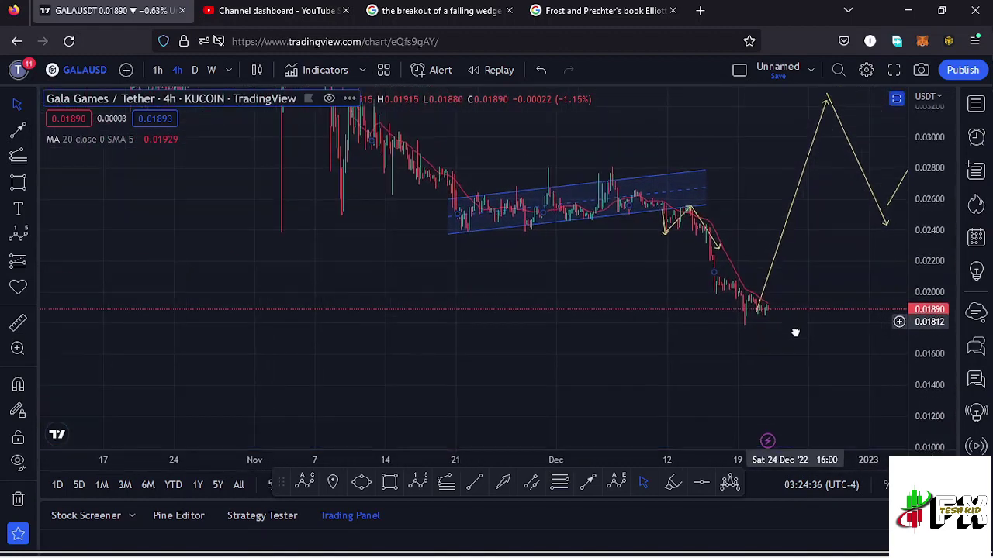
{"action": "scroll", "coordinate": [527, 248], "scroll_direction": "up", "scroll_amount": 3}
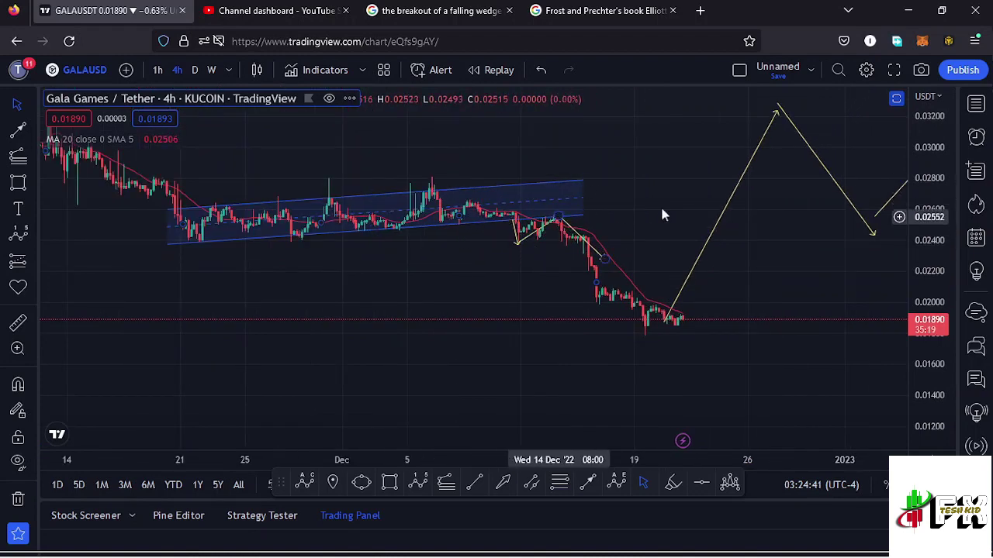
Draw a descending trend line over the recent 4-hour highs, from about 0.0208 on 18 December to about 0.0189 on 22 December.
{"action": "scroll", "coordinate": [935, 252], "scroll_direction": "up", "scroll_amount": 4}
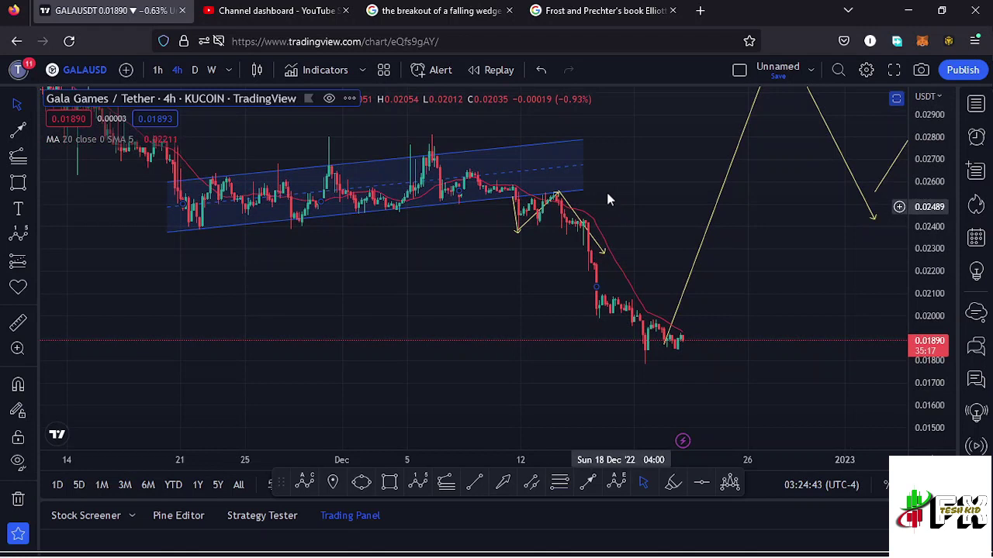
{"action": "left_click_drag", "start_coordinate": [620, 195], "coordinate": [632, 226]}
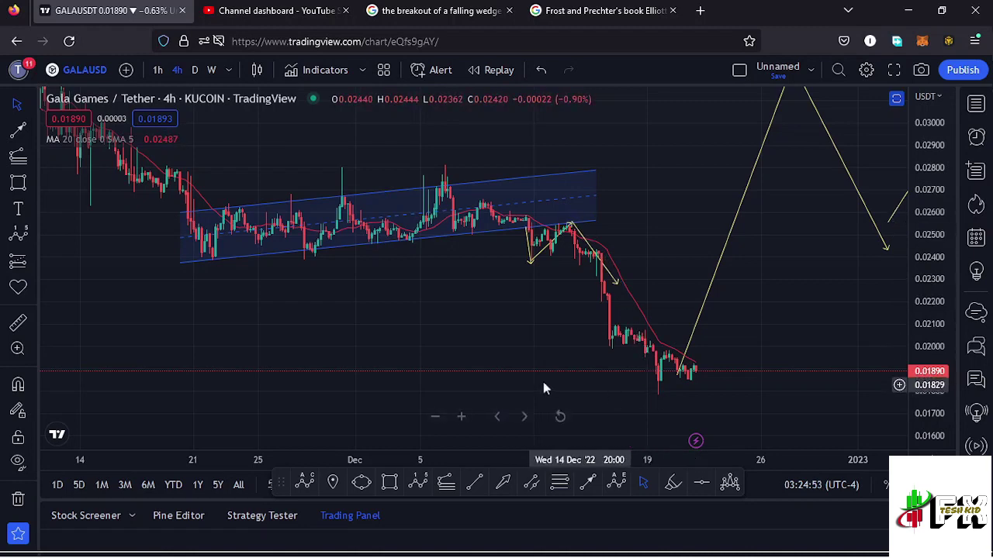
{"action": "scroll", "coordinate": [544, 378], "scroll_direction": "up", "scroll_amount": 5}
{"action": "left_click_drag", "start_coordinate": [582, 337], "coordinate": [668, 261]}
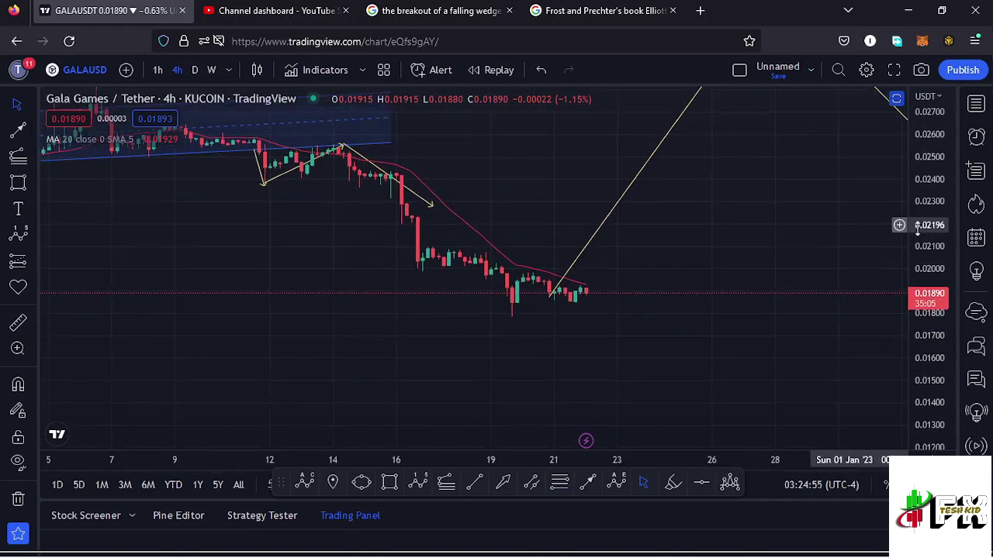
{"action": "left_click_drag", "start_coordinate": [927, 352], "coordinate": [924, 305]}
{"action": "scroll", "coordinate": [844, 318], "scroll_direction": "up", "scroll_amount": 5}
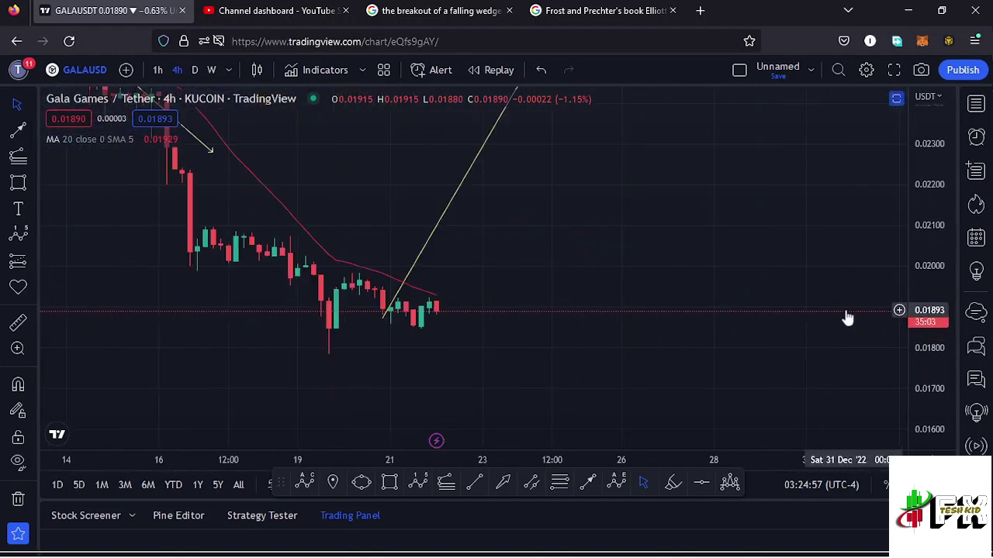
{"action": "left_click_drag", "start_coordinate": [829, 267], "coordinate": [878, 268]}
{"action": "left_click_drag", "start_coordinate": [924, 372], "coordinate": [919, 317]}
{"action": "left_click_drag", "start_coordinate": [723, 257], "coordinate": [779, 287]}
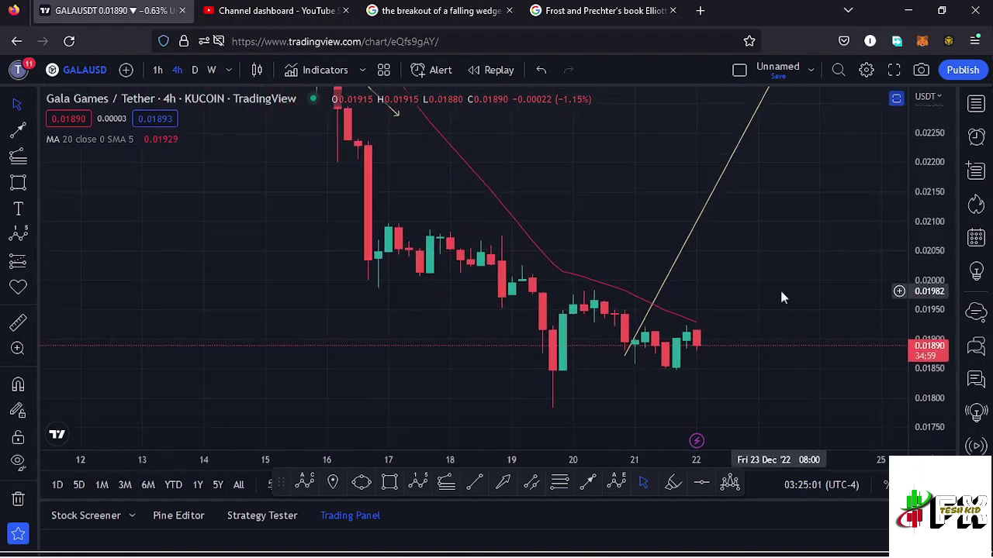
{"action": "left_click", "coordinate": [472, 485]}
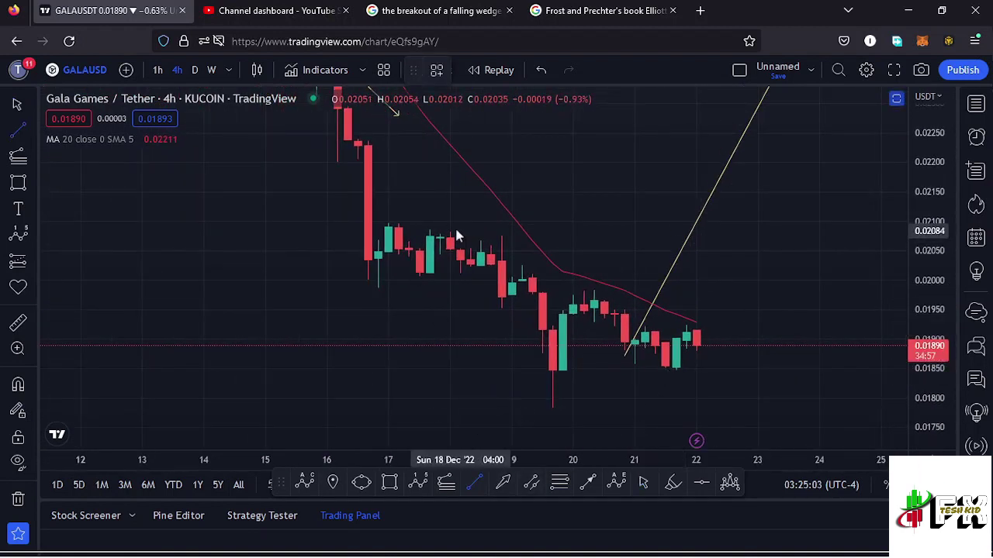
{"action": "left_click", "coordinate": [450, 237]}
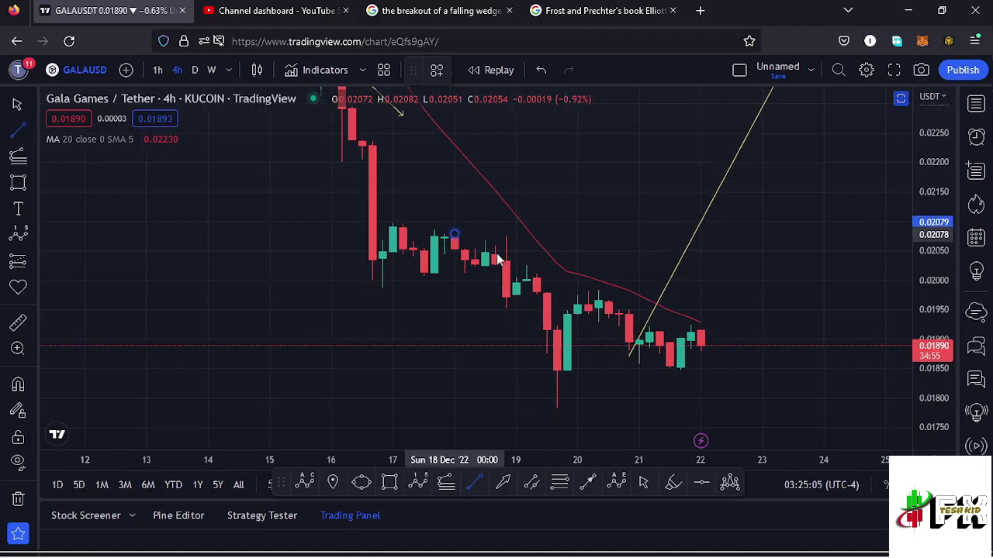
{"action": "left_click", "coordinate": [711, 345]}
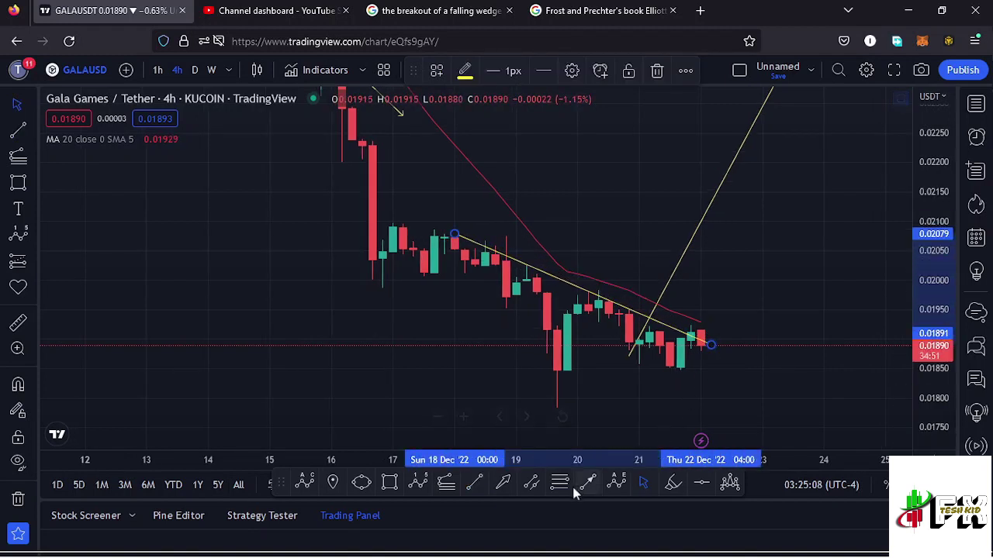
Draw a horizontal support line at about 0.01846 from 16 to 23 December and extend the descending trend line until it crosses it.
{"action": "left_click", "coordinate": [475, 486]}
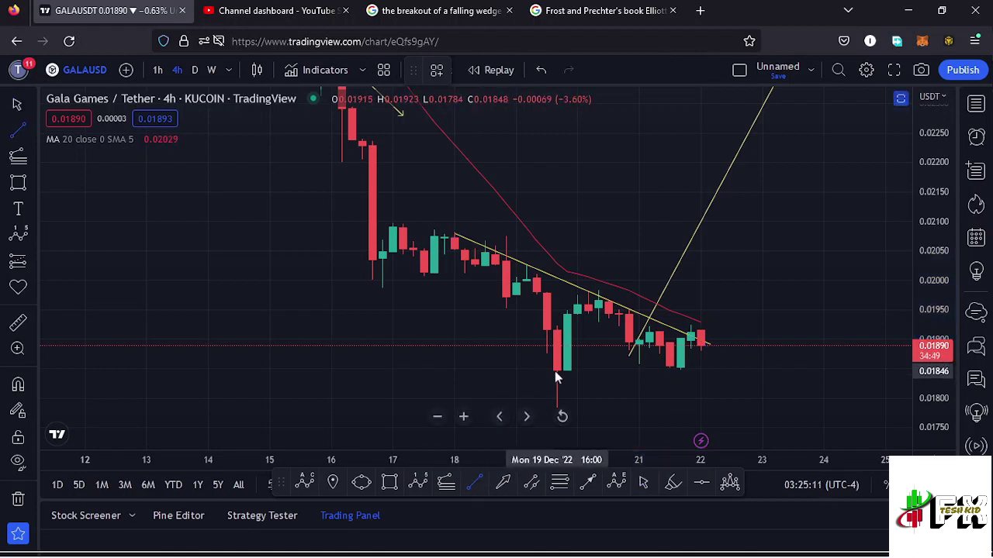
{"action": "left_click", "coordinate": [555, 371]}
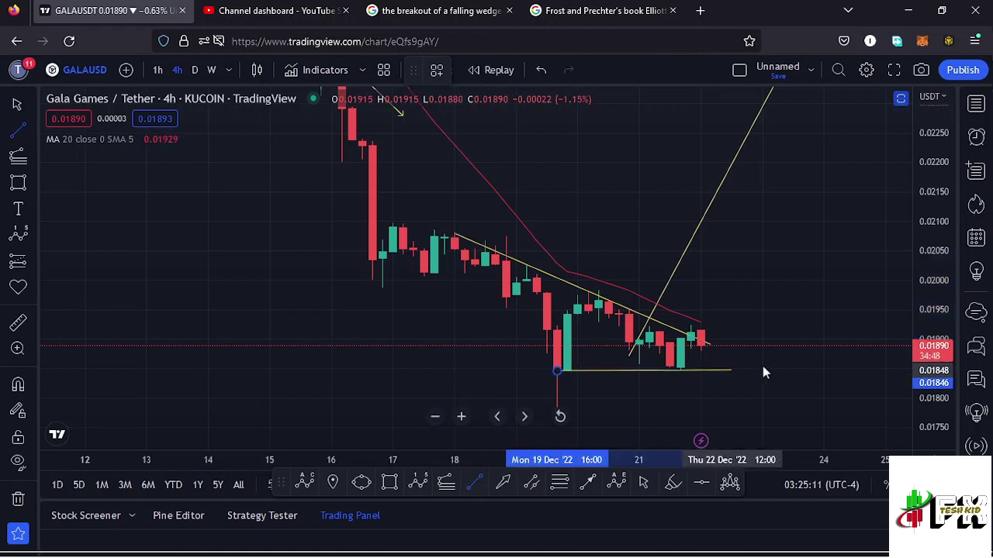
{"action": "left_click", "coordinate": [812, 372]}
{"action": "left_click_drag", "start_coordinate": [711, 346], "coordinate": [792, 380]}
{"action": "left_click_drag", "start_coordinate": [556, 371], "coordinate": [362, 372]}
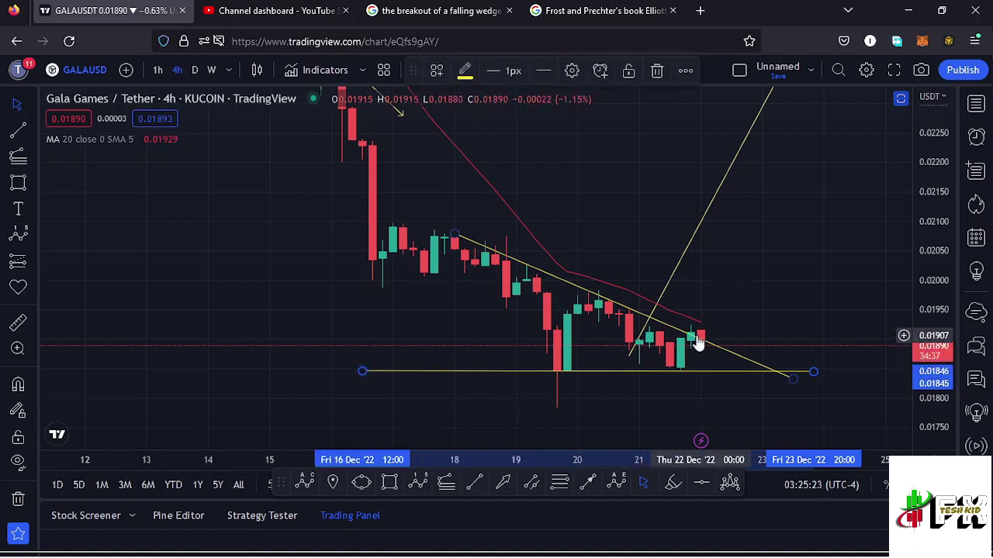
Switch the chart to the 1-hour timeframe and adjust the descending trend line's lower end to about 0.01825 on 23 December.
{"action": "left_click", "coordinate": [158, 69]}
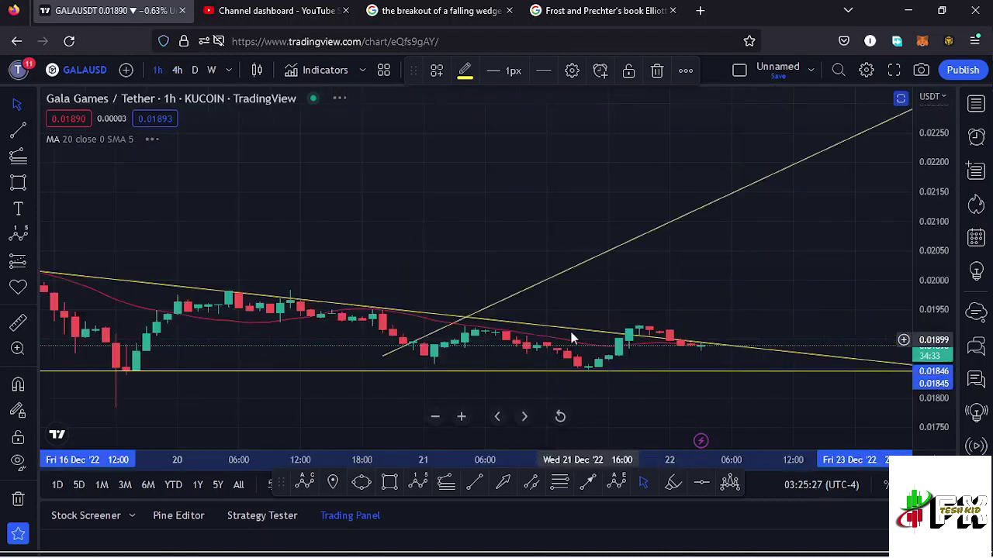
{"action": "scroll", "coordinate": [750, 322], "scroll_direction": "down", "scroll_amount": 3}
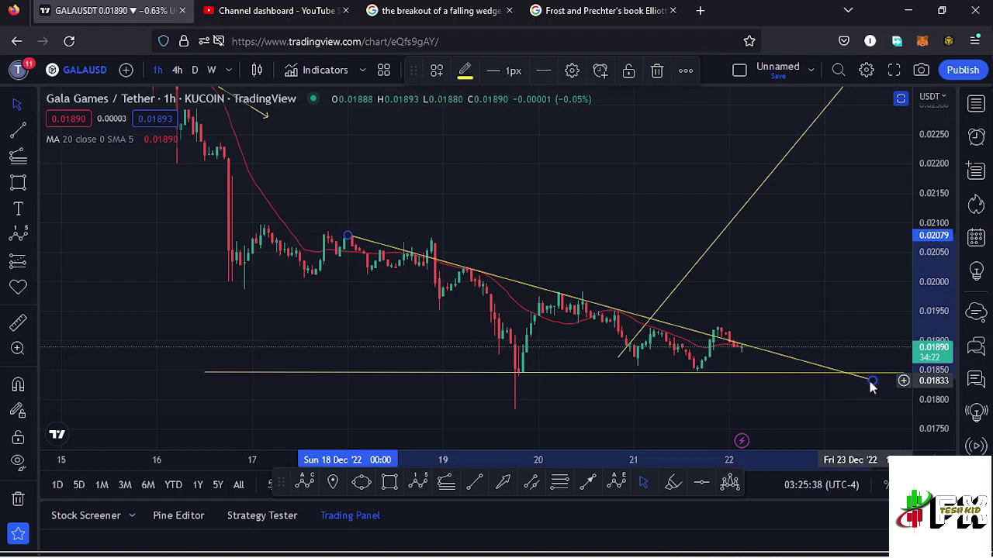
{"action": "left_click_drag", "start_coordinate": [867, 384], "coordinate": [865, 385]}
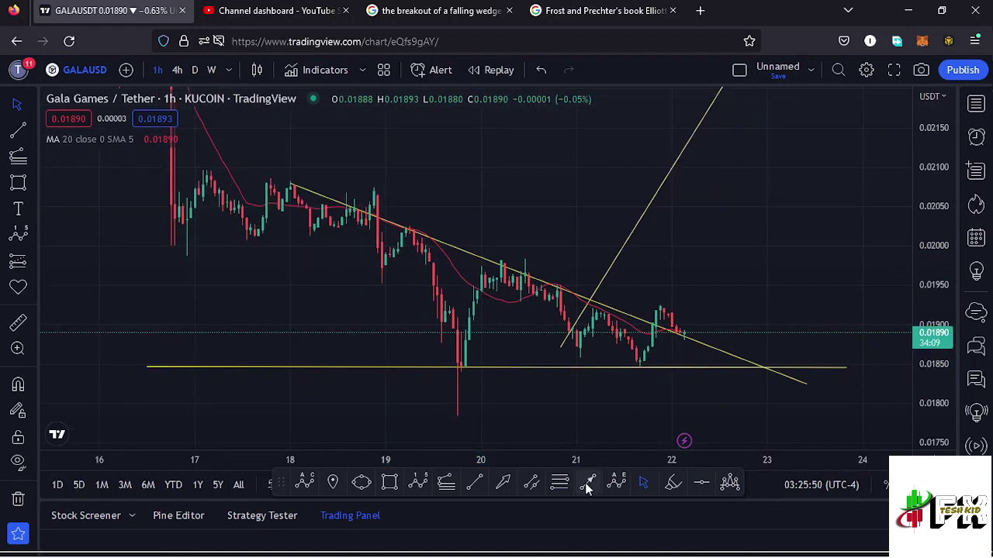
Draw two arrows marking the trend-line breakout from about 0.0190 up to 0.0193 and the retest back down to about 0.01887.
{"action": "left_click", "coordinate": [588, 484]}
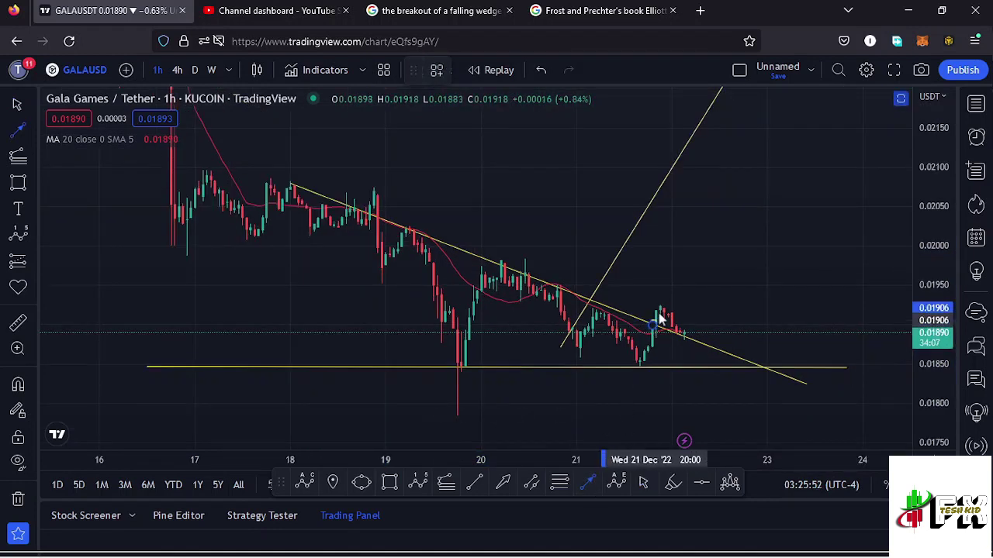
{"action": "left_click", "coordinate": [663, 301]}
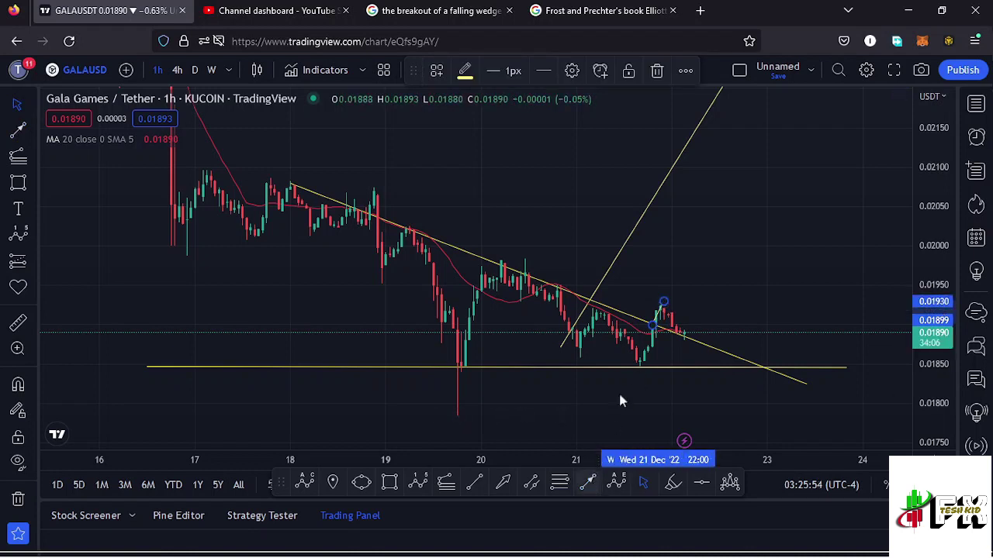
{"action": "left_click", "coordinate": [587, 482]}
{"action": "left_click", "coordinate": [659, 301]}
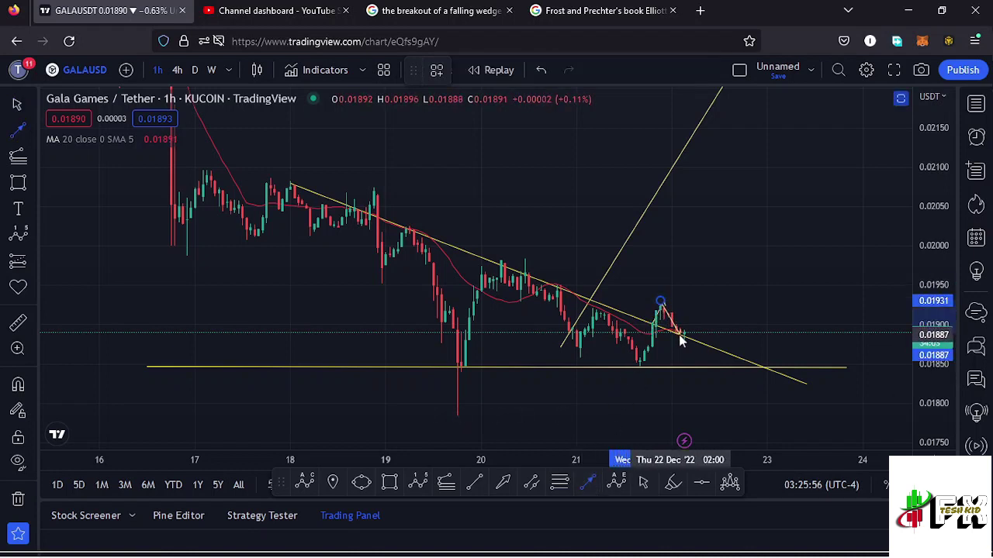
{"action": "left_click", "coordinate": [680, 335]}
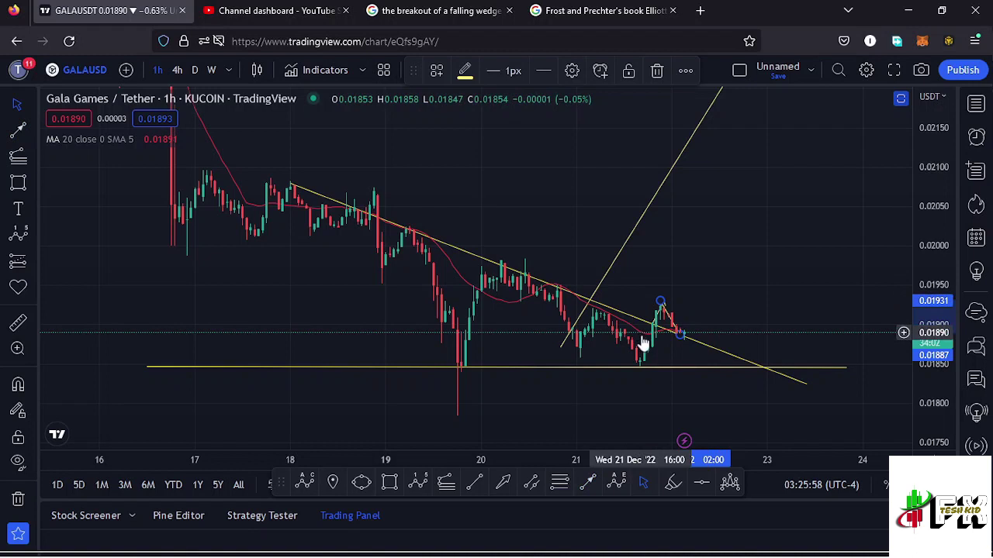
Draw a vertical line over the pattern's height from about 0.0208 to 0.0185 and move it to the breakout, spanning about 0.0190 to 0.0213.
{"action": "key", "text": "alt+t"}
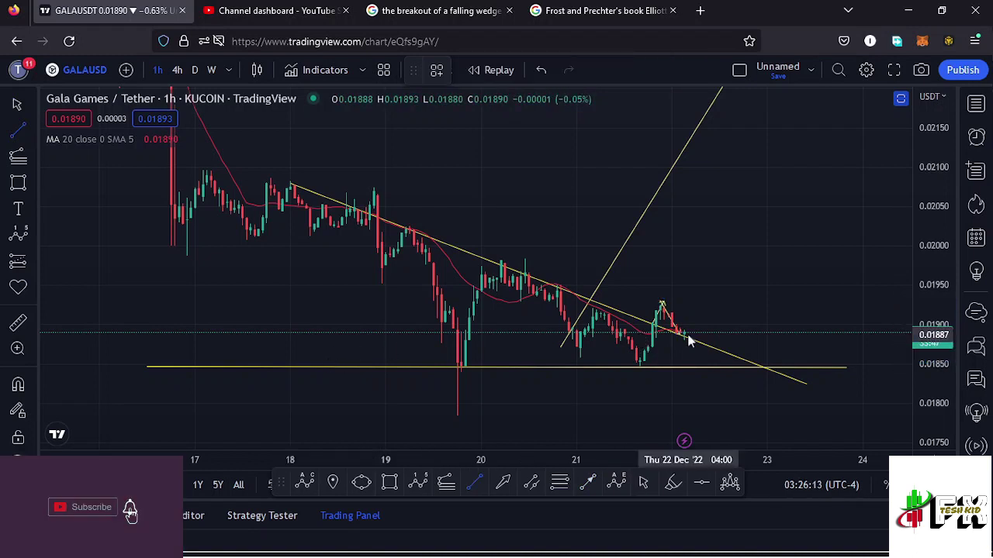
{"action": "left_click", "coordinate": [288, 365]}
{"action": "left_click", "coordinate": [289, 365]}
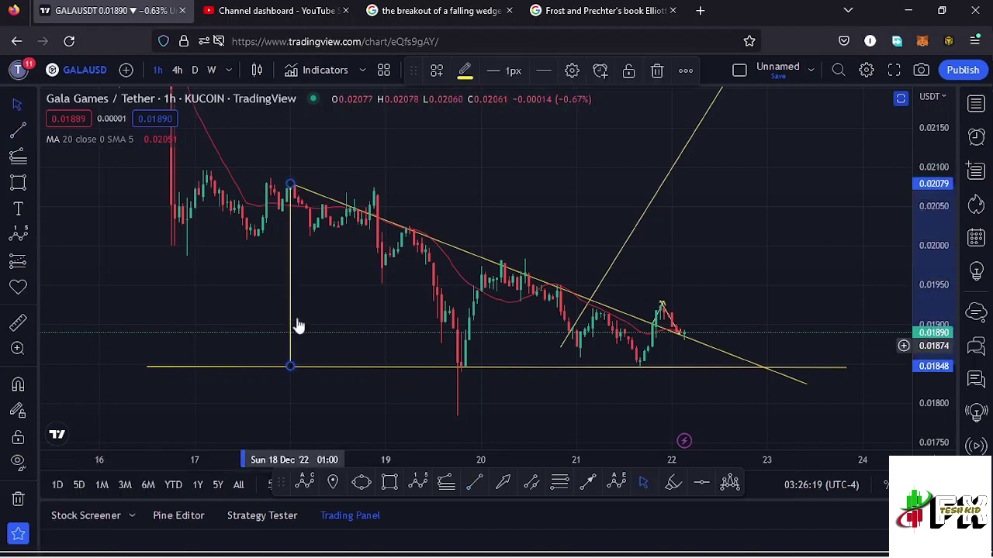
{"action": "left_click_drag", "start_coordinate": [295, 312], "coordinate": [657, 271]}
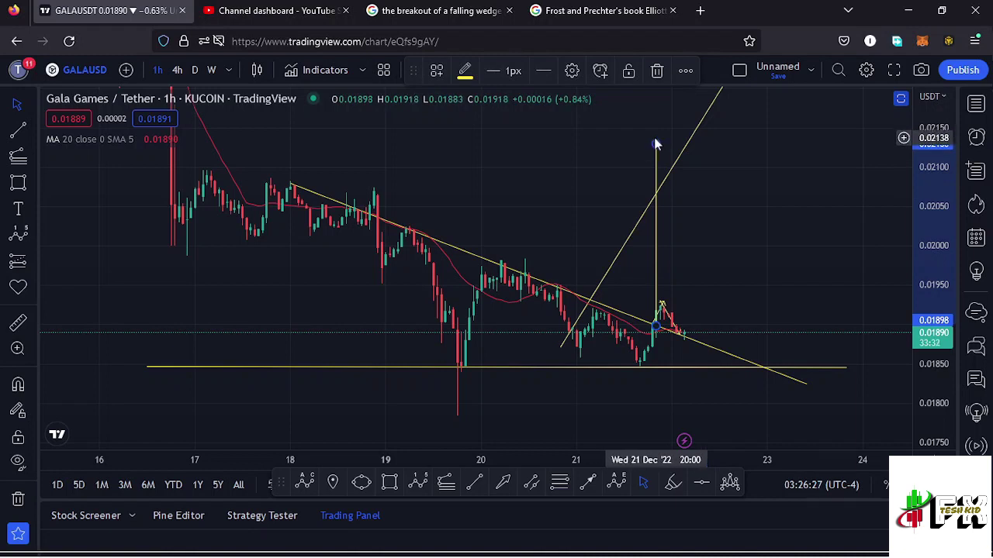
{"action": "left_click", "coordinate": [764, 199]}
{"action": "left_click_drag", "start_coordinate": [765, 199], "coordinate": [714, 227]}
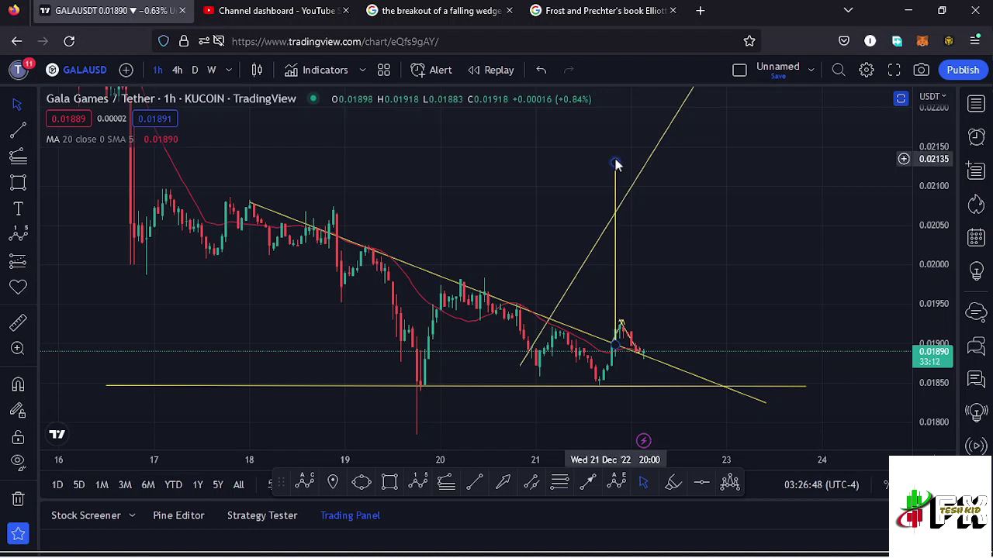
Restore the indicator panes below the price chart and examine the RSI pane at full size.
{"action": "left_click", "coordinate": [901, 101]}
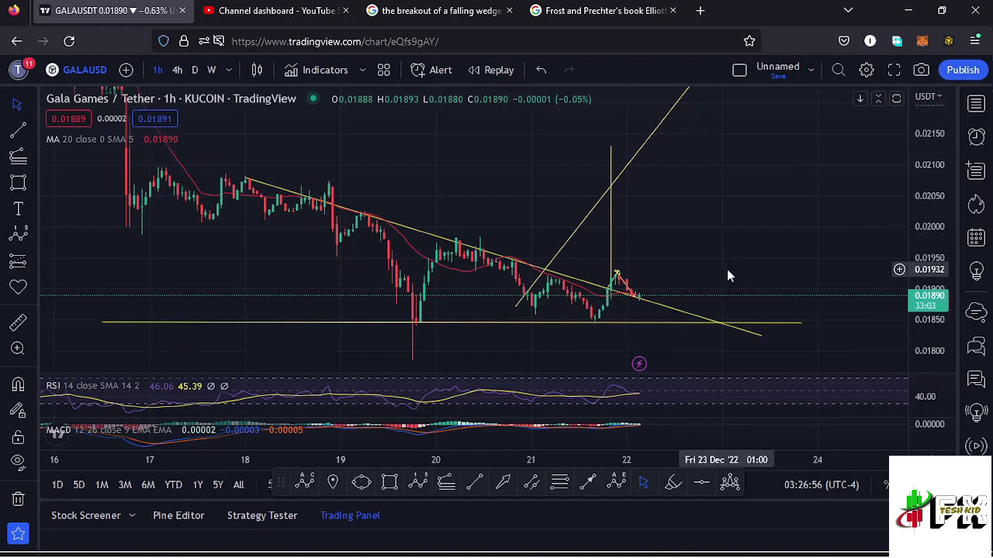
{"action": "scroll", "coordinate": [740, 279], "scroll_direction": "down", "scroll_amount": 1}
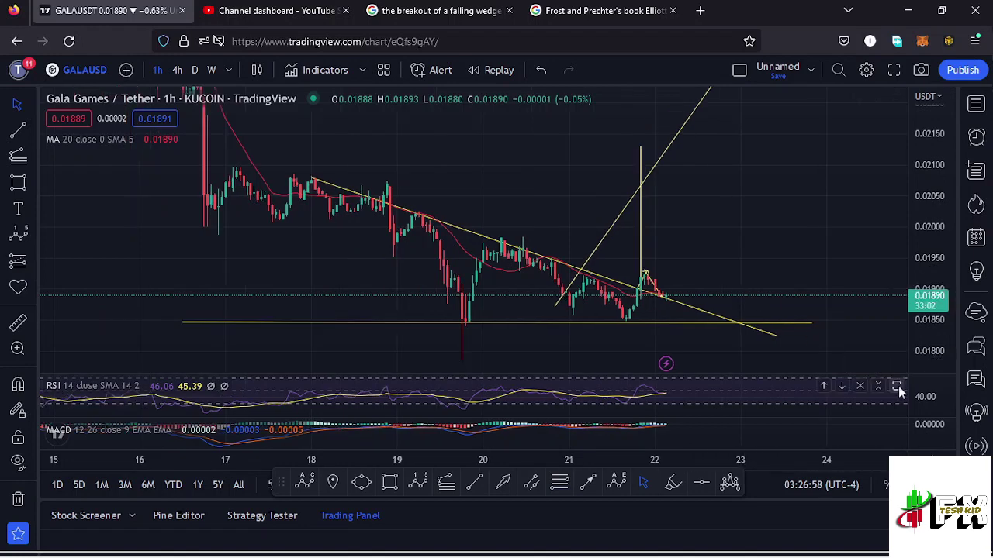
{"action": "left_click", "coordinate": [896, 388]}
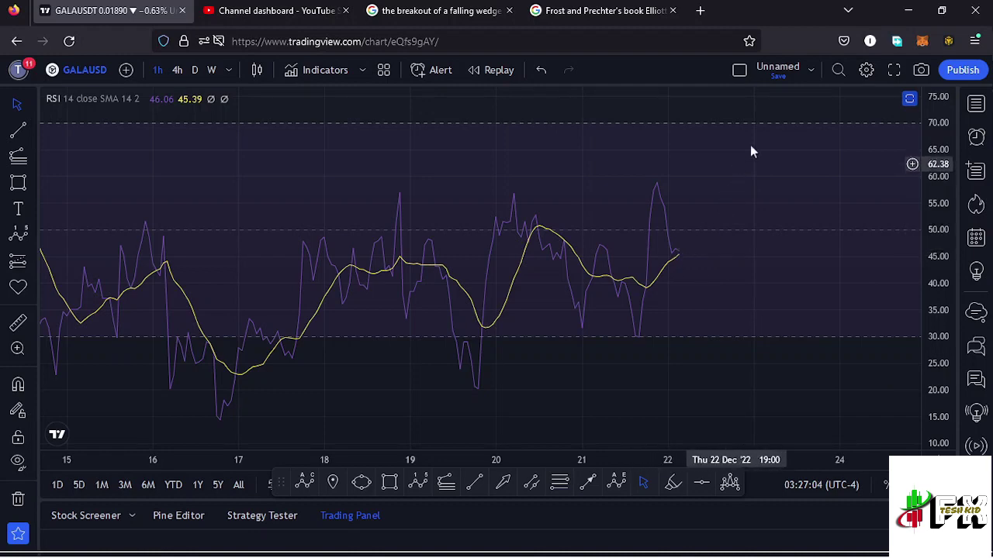
{"action": "left_click", "coordinate": [908, 100]}
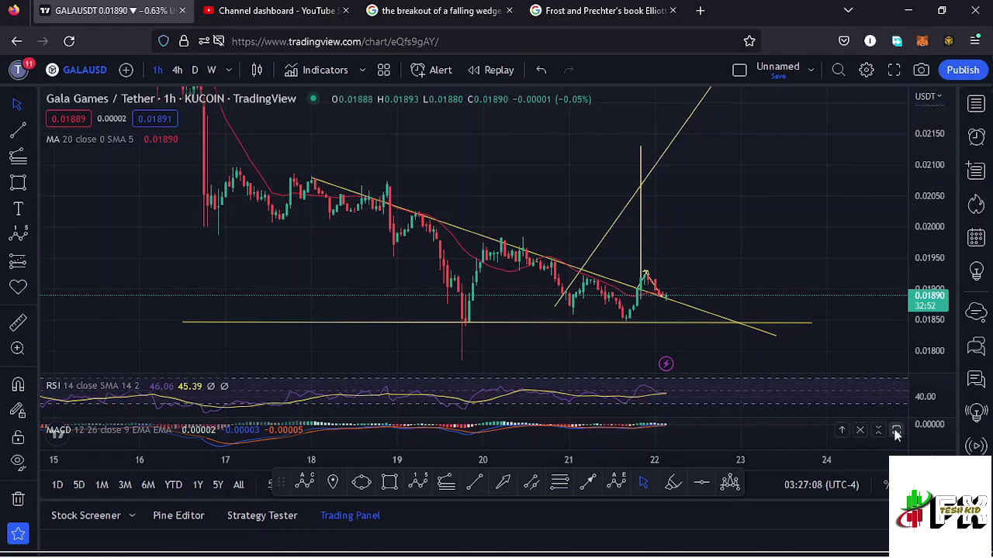
Examine the MACD pane at full size around the latest crossovers, then return to the combined price and indicator view.
{"action": "left_click", "coordinate": [896, 431]}
{"action": "left_click_drag", "start_coordinate": [680, 330], "coordinate": [761, 355]}
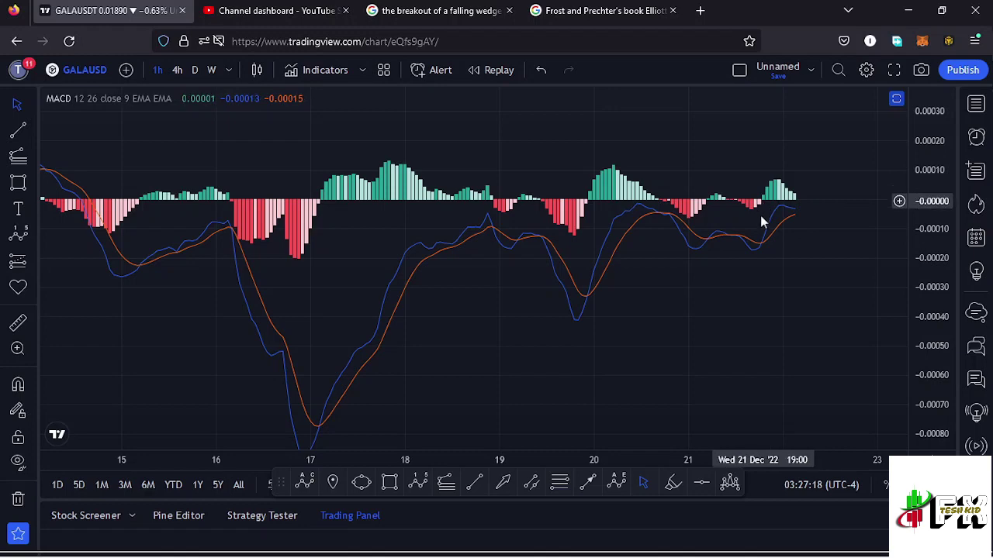
{"action": "scroll", "coordinate": [728, 292], "scroll_direction": "up", "scroll_amount": 1}
{"action": "scroll", "coordinate": [728, 286], "scroll_direction": "up", "scroll_amount": 1}
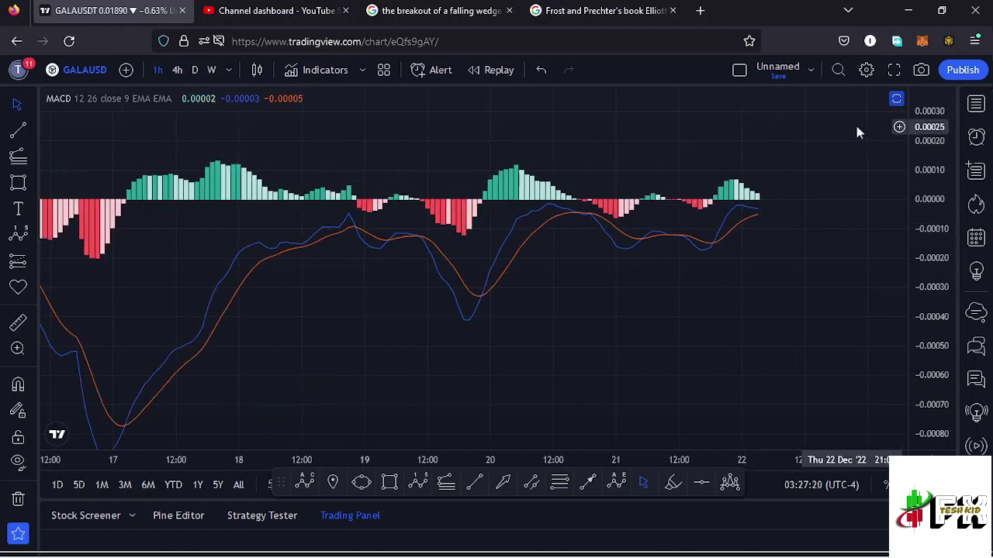
{"action": "left_click", "coordinate": [896, 101]}
{"action": "scroll", "coordinate": [694, 308], "scroll_direction": "down", "scroll_amount": 1}
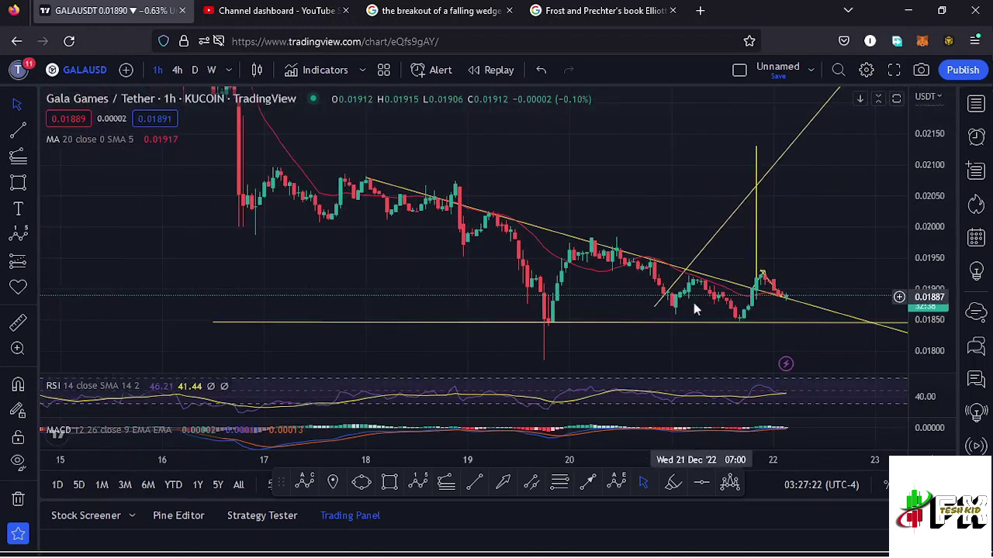